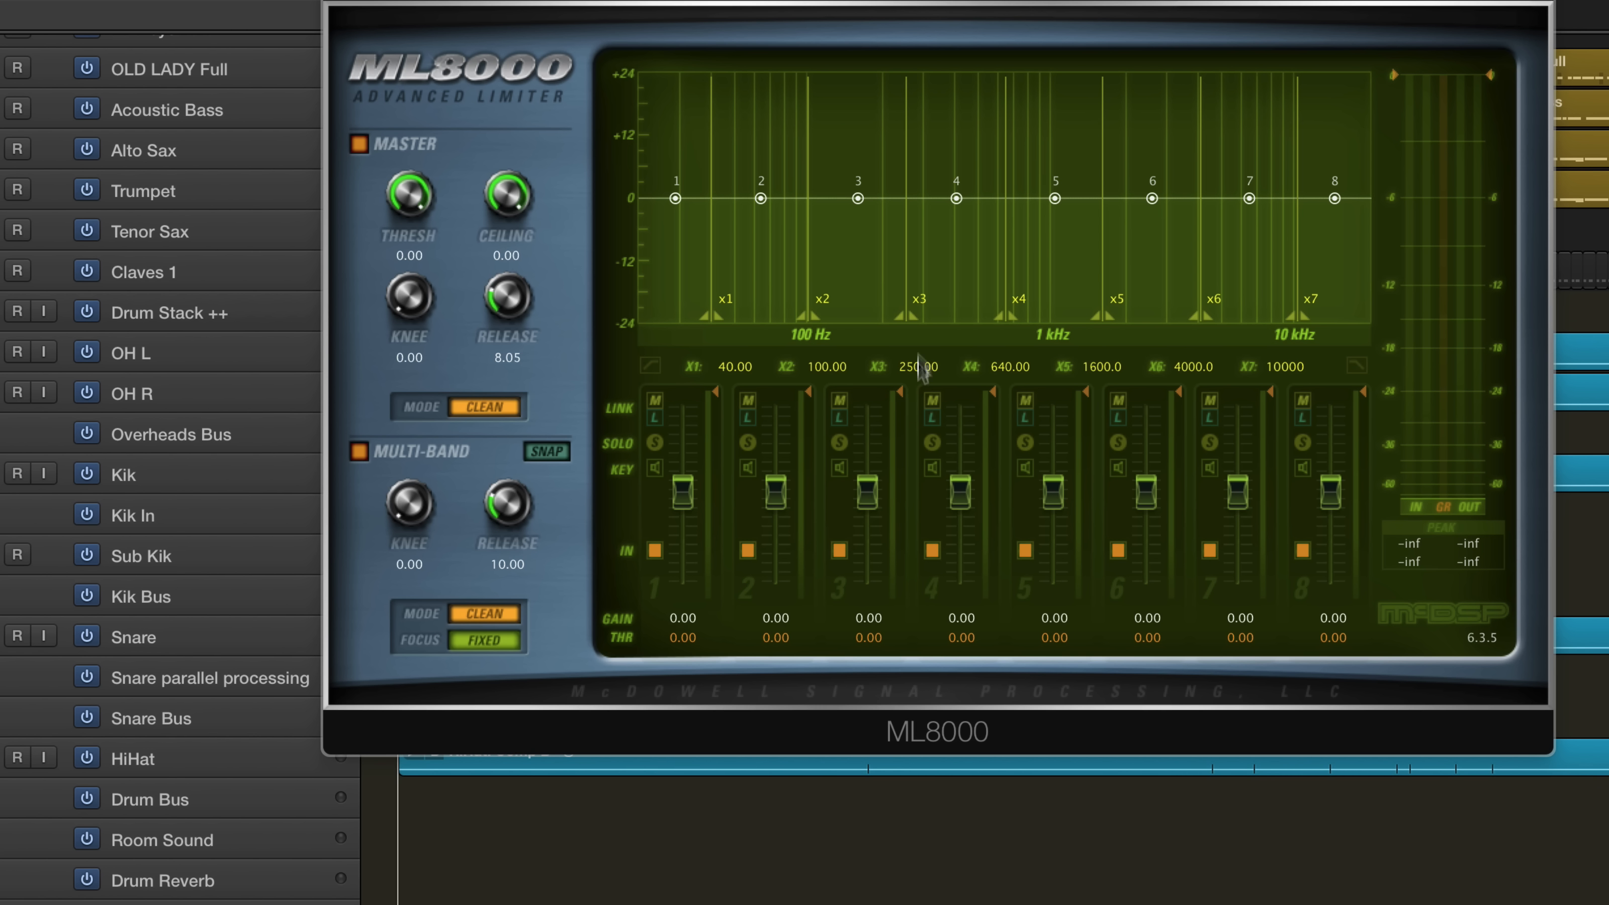
Raise band 2's gain to about 1.52 and widen its range by moving crossover X1 to 29.61 and X2 to 218.94.
{"action": "mouse_move", "coordinate": [763, 198]}
{"action": "left_mouse_down"}
{"action": "mouse_move", "coordinate": [792, 202]}
{"action": "mouse_move", "coordinate": [769, 171]}
{"action": "mouse_move", "coordinate": [763, 191]}
{"action": "left_mouse_up"}
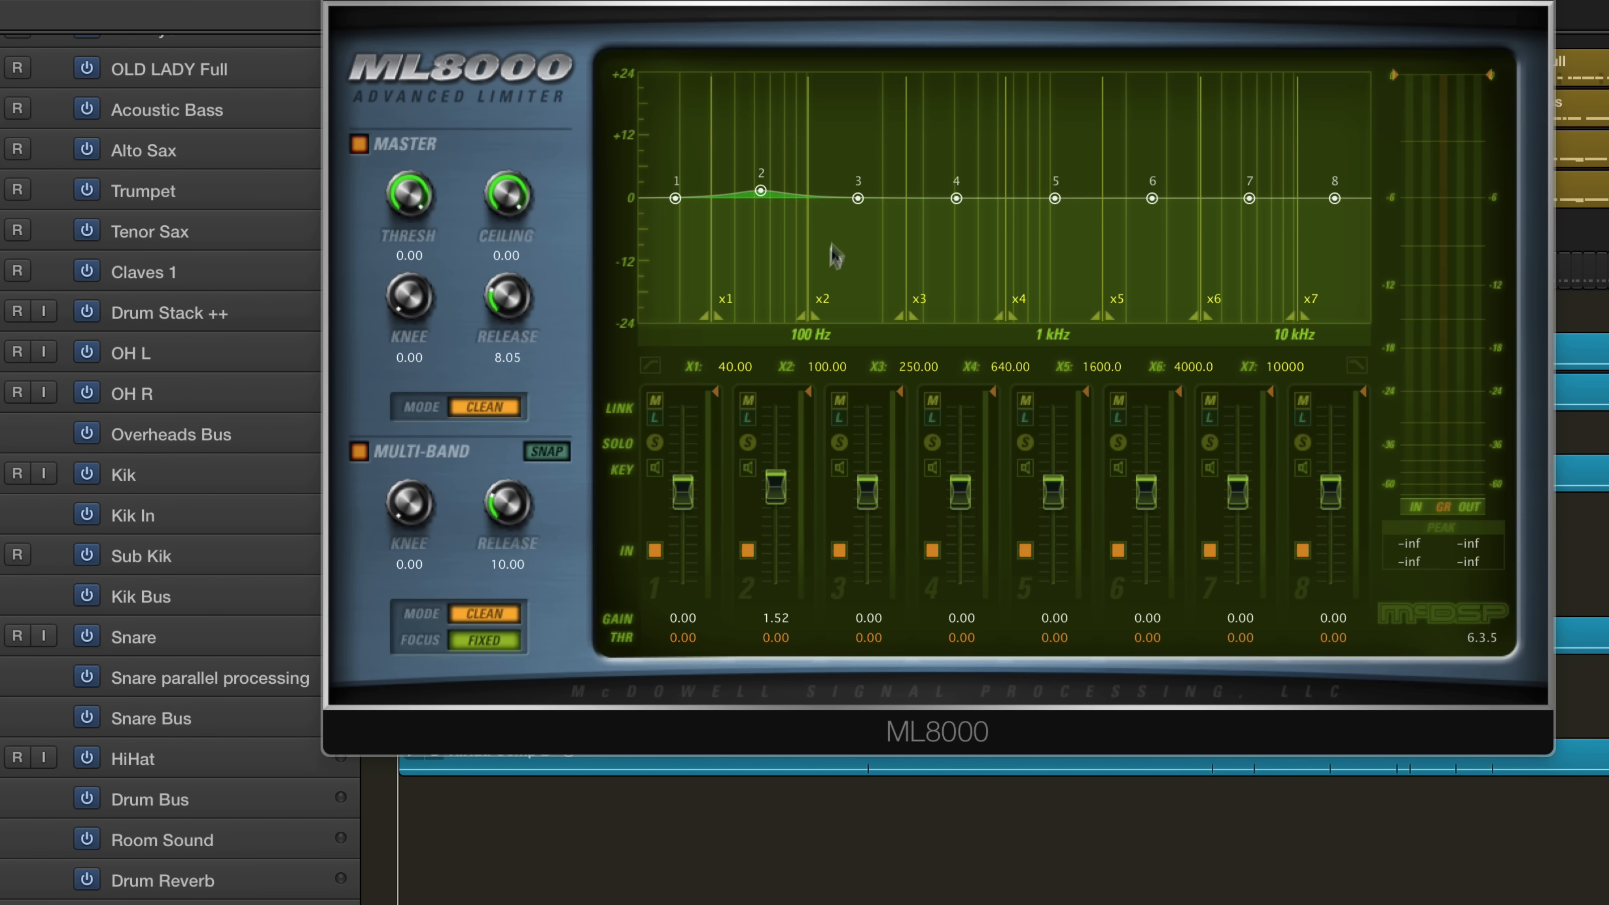
{"action": "left_click_drag", "start_coordinate": [805, 312], "coordinate": [892, 305]}
{"action": "left_click_drag", "start_coordinate": [1059, 320], "coordinate": [1007, 329]}
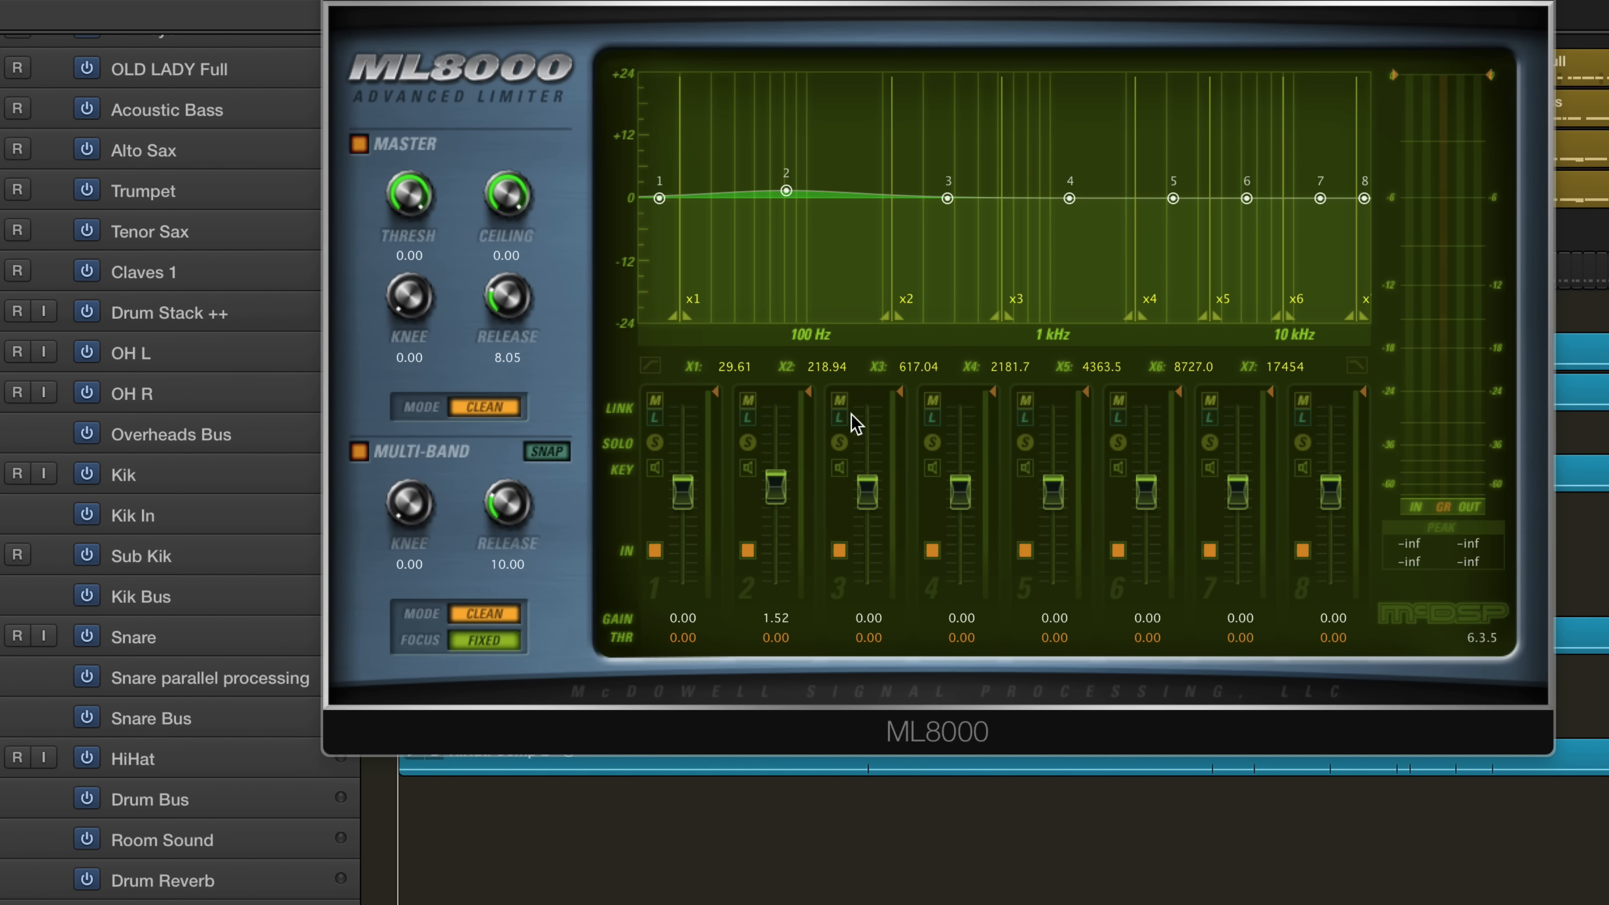
Set the multi-band section's knee to about 4.80 and its release to about 6.87.
{"action": "left_click_drag", "start_coordinate": [408, 515], "coordinate": [382, 301]}
{"action": "left_click_drag", "start_coordinate": [412, 505], "coordinate": [379, 686]}
{"action": "left_click_drag", "start_coordinate": [510, 500], "coordinate": [488, 547]}
{"action": "mouse_move", "coordinate": [505, 514]}
{"action": "left_mouse_down"}
{"action": "mouse_move", "coordinate": [504, 411]}
{"action": "mouse_move", "coordinate": [494, 524]}
{"action": "left_mouse_up"}
Toggle the multi-band Snap option on and off.
{"action": "left_click", "coordinate": [545, 451]}
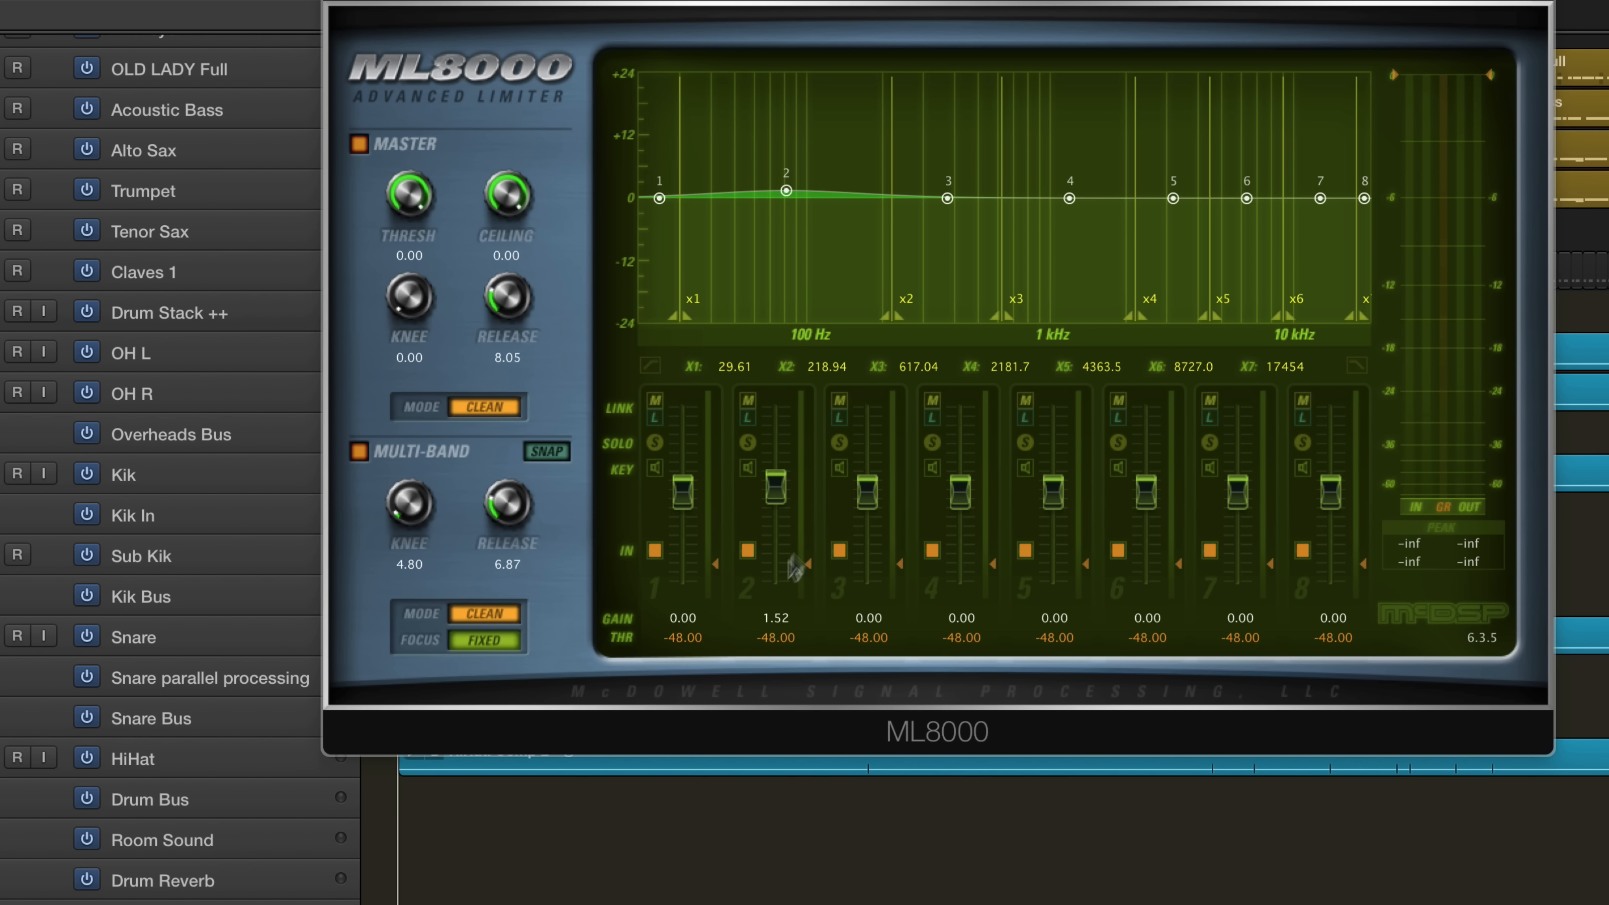
{"action": "left_click", "coordinate": [551, 453]}
{"action": "left_click", "coordinate": [551, 453]}
{"action": "left_click", "coordinate": [551, 453]}
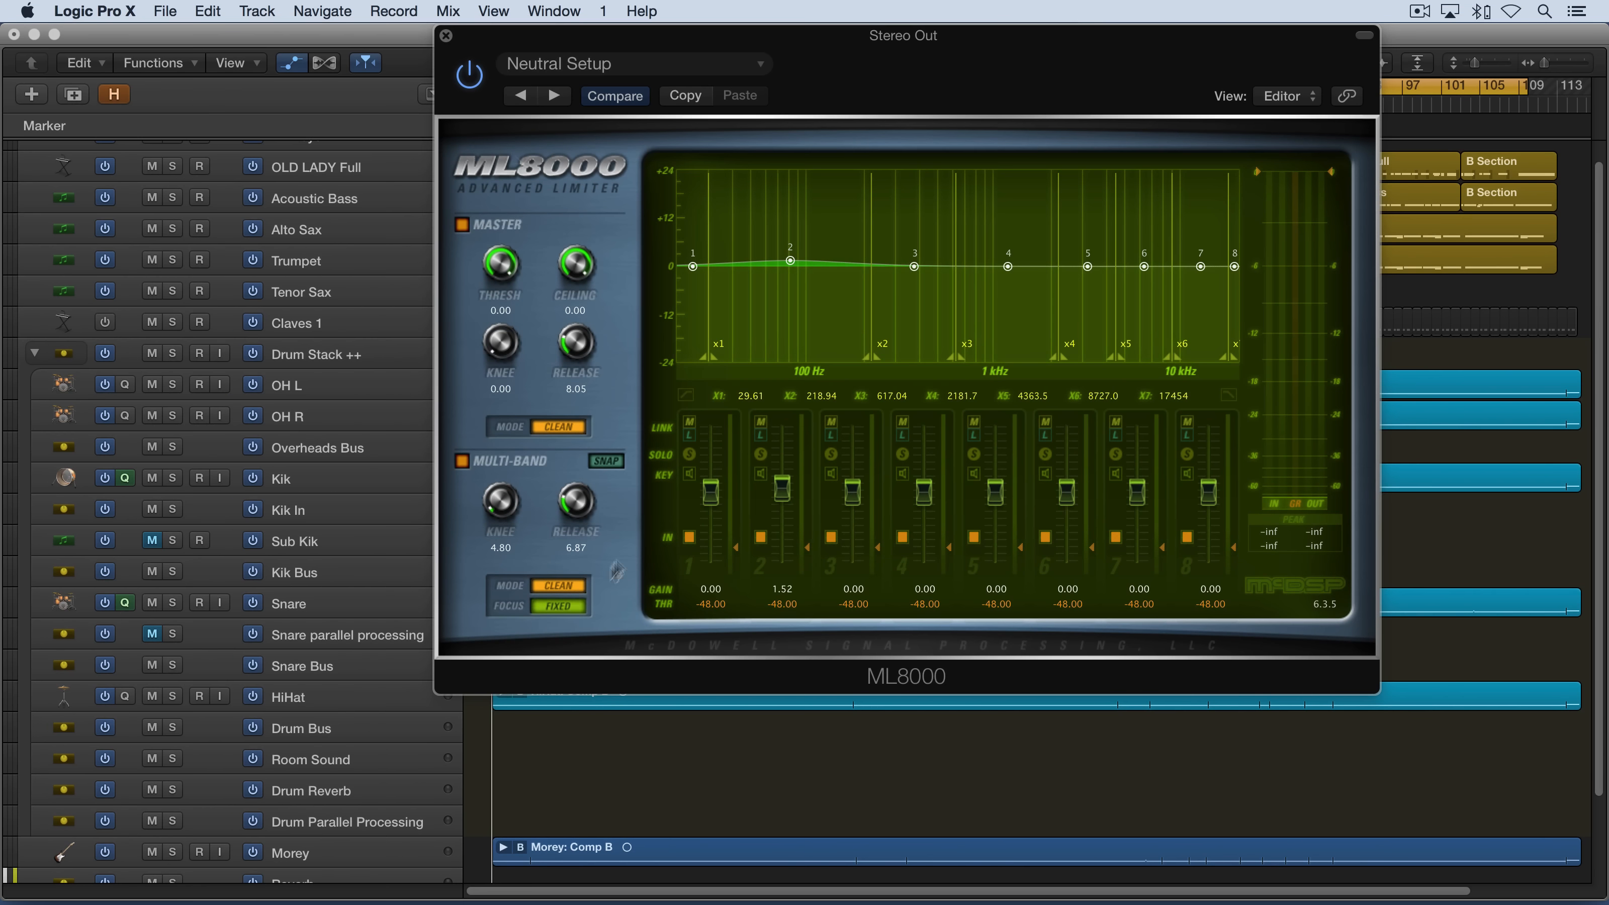
Check the available multi-band limiter modes, keeping Clean, and boost band 3's gain to about 7.07.
{"action": "left_click", "coordinate": [560, 586]}
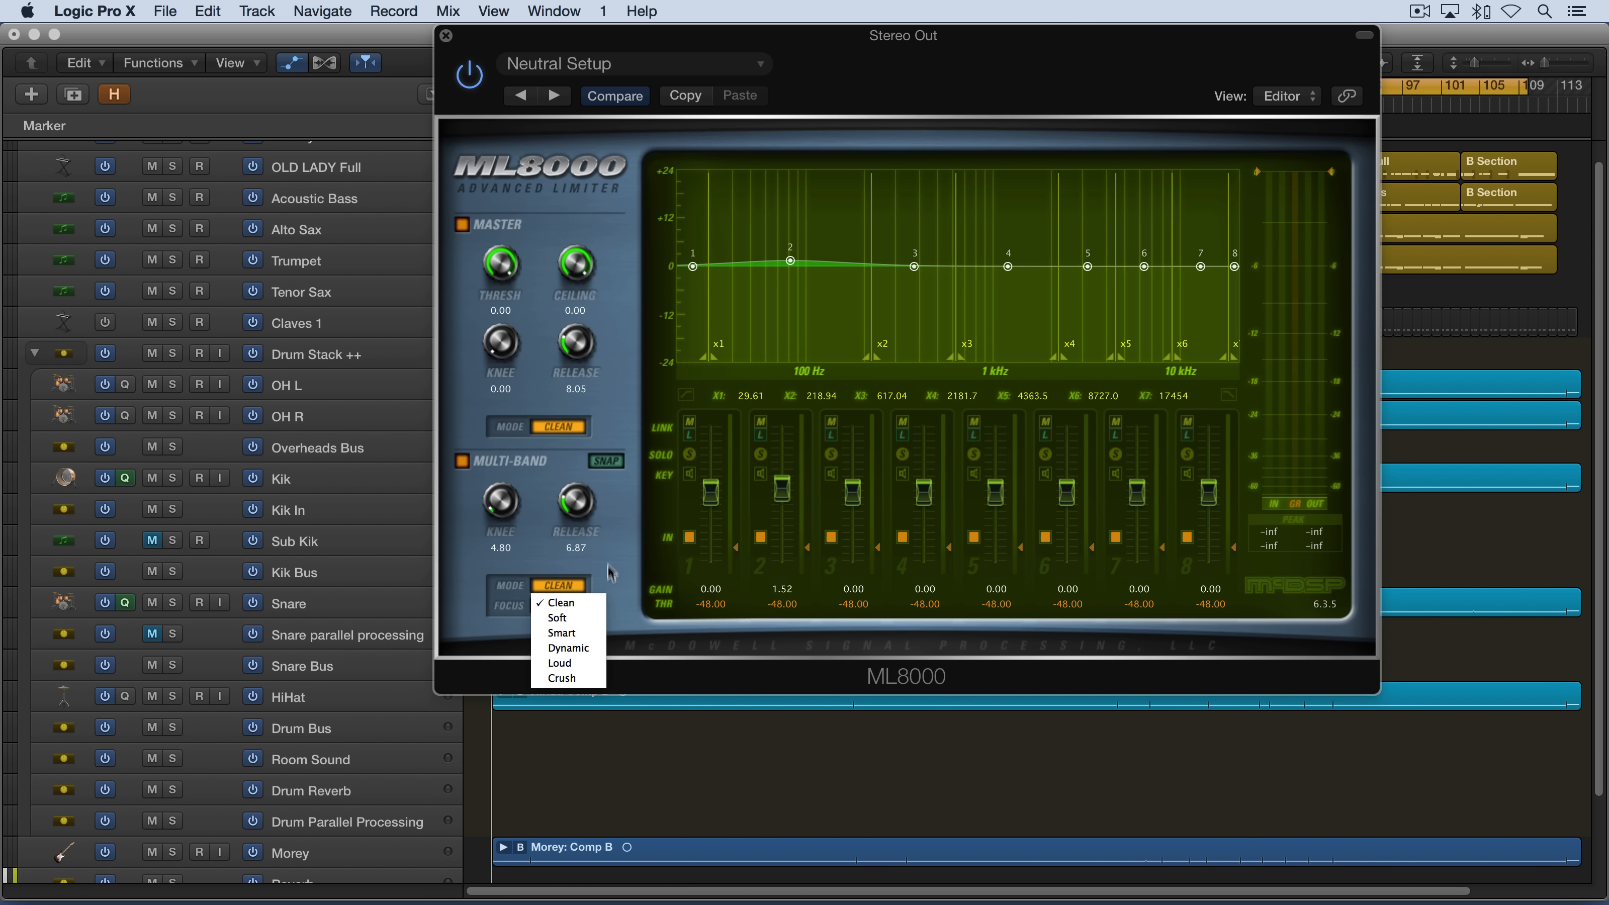
{"action": "left_click", "coordinate": [610, 546]}
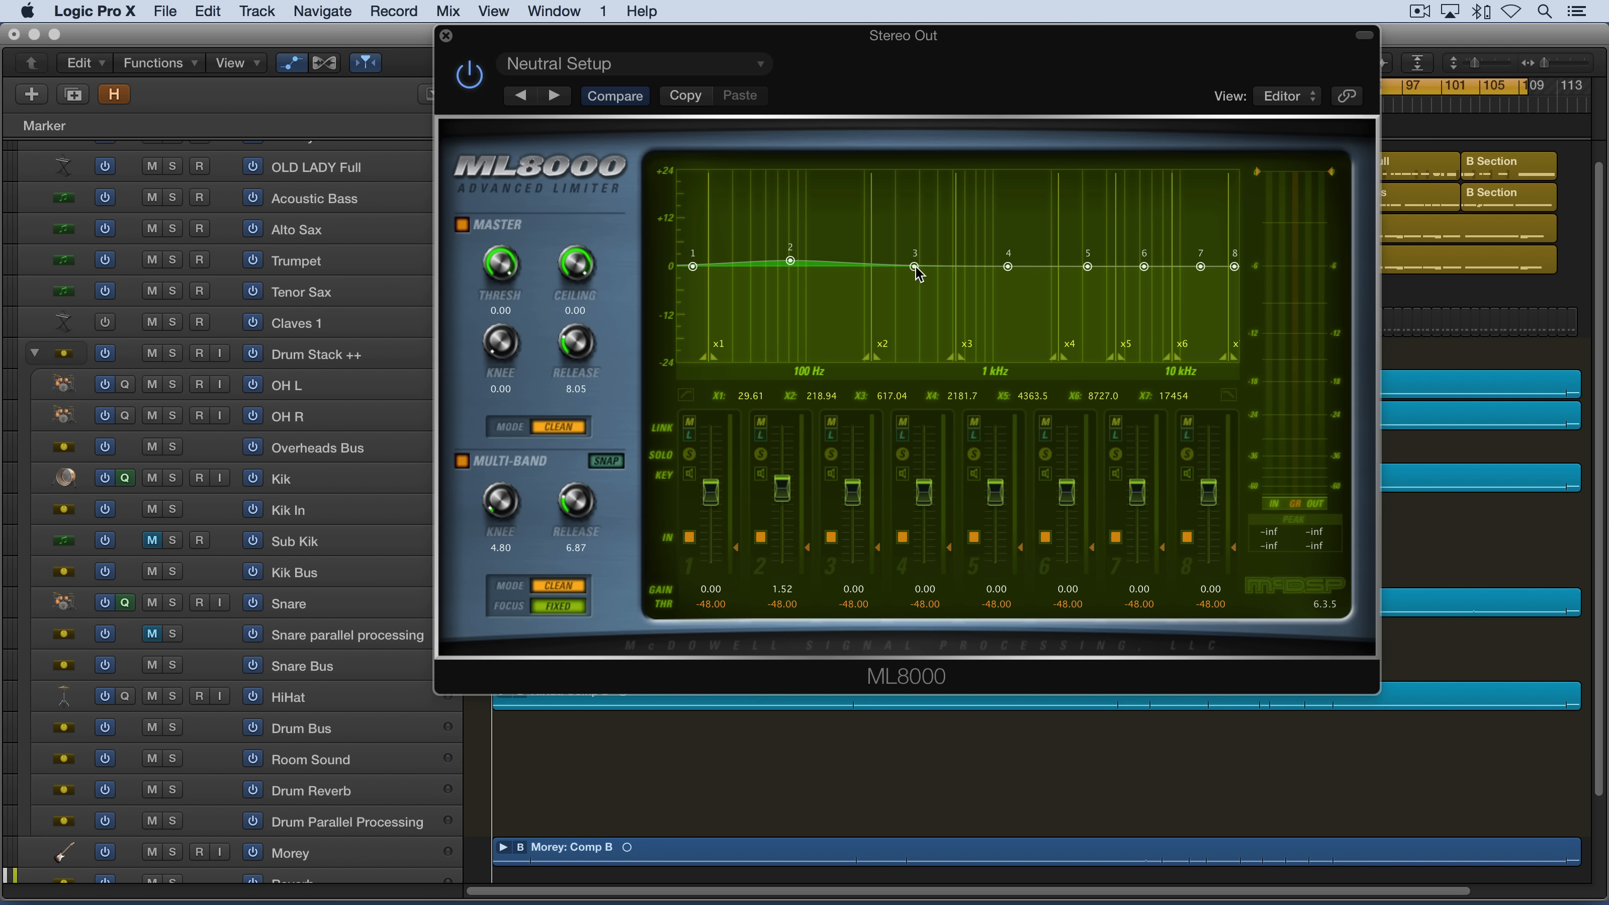
{"action": "left_click_drag", "start_coordinate": [915, 267], "coordinate": [916, 239]}
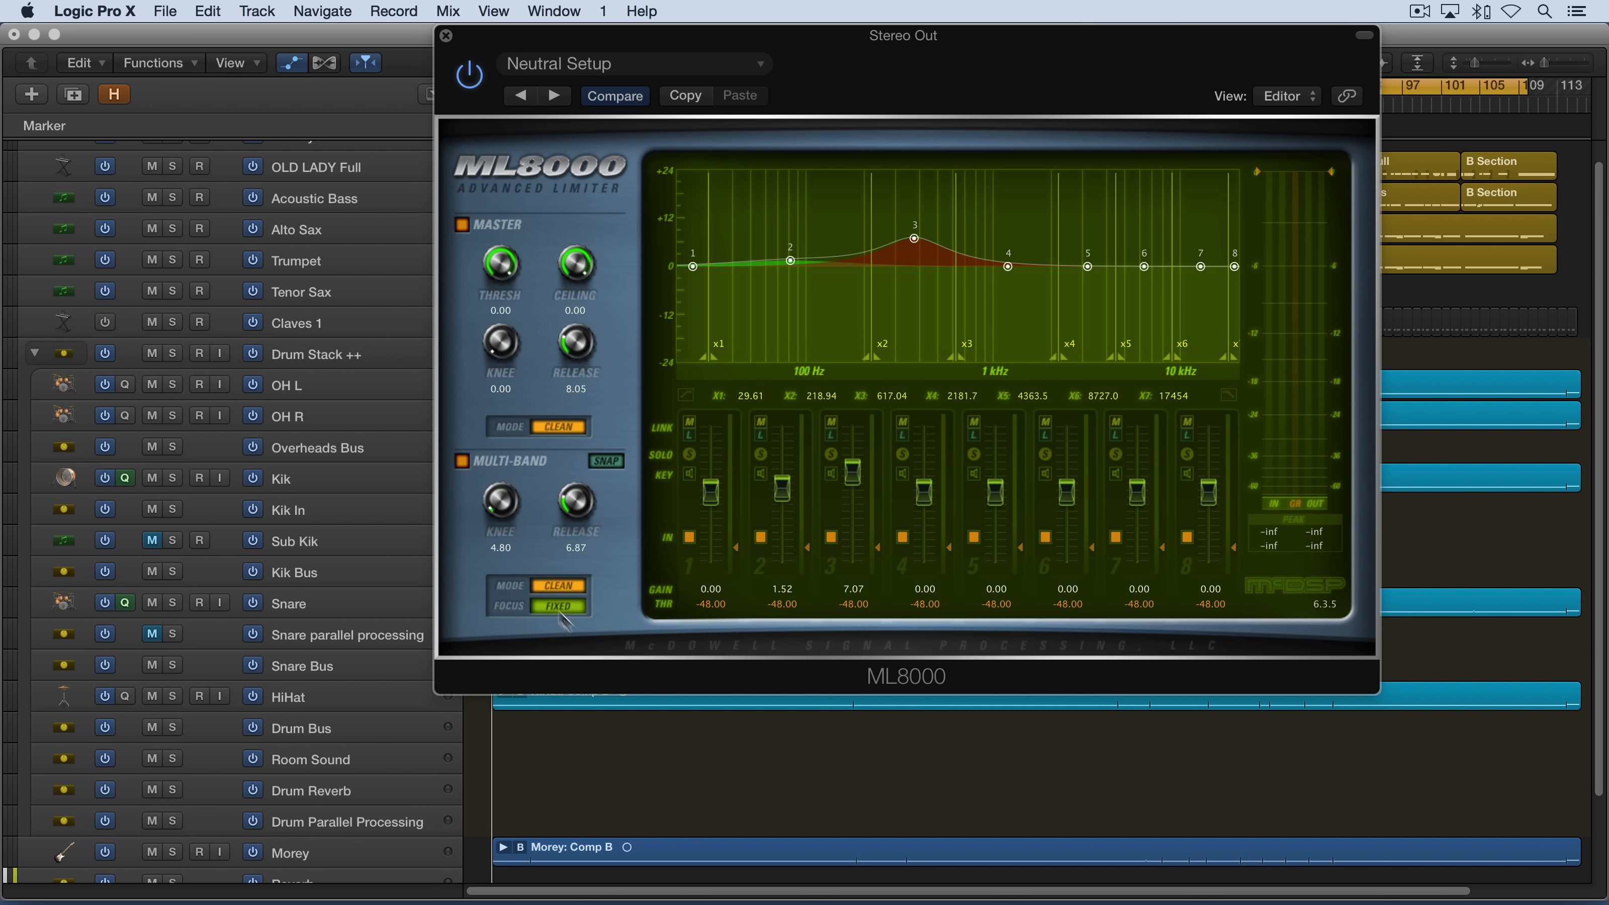
Try the Focus options of the multi-band section.
{"action": "left_click", "coordinate": [571, 606]}
{"action": "left_click", "coordinate": [572, 643]}
{"action": "left_click", "coordinate": [573, 610]}
{"action": "left_click", "coordinate": [572, 641]}
Reload the Neutral Setup preset and set the master ceiling to -1.00.
{"action": "left_click", "coordinate": [570, 66]}
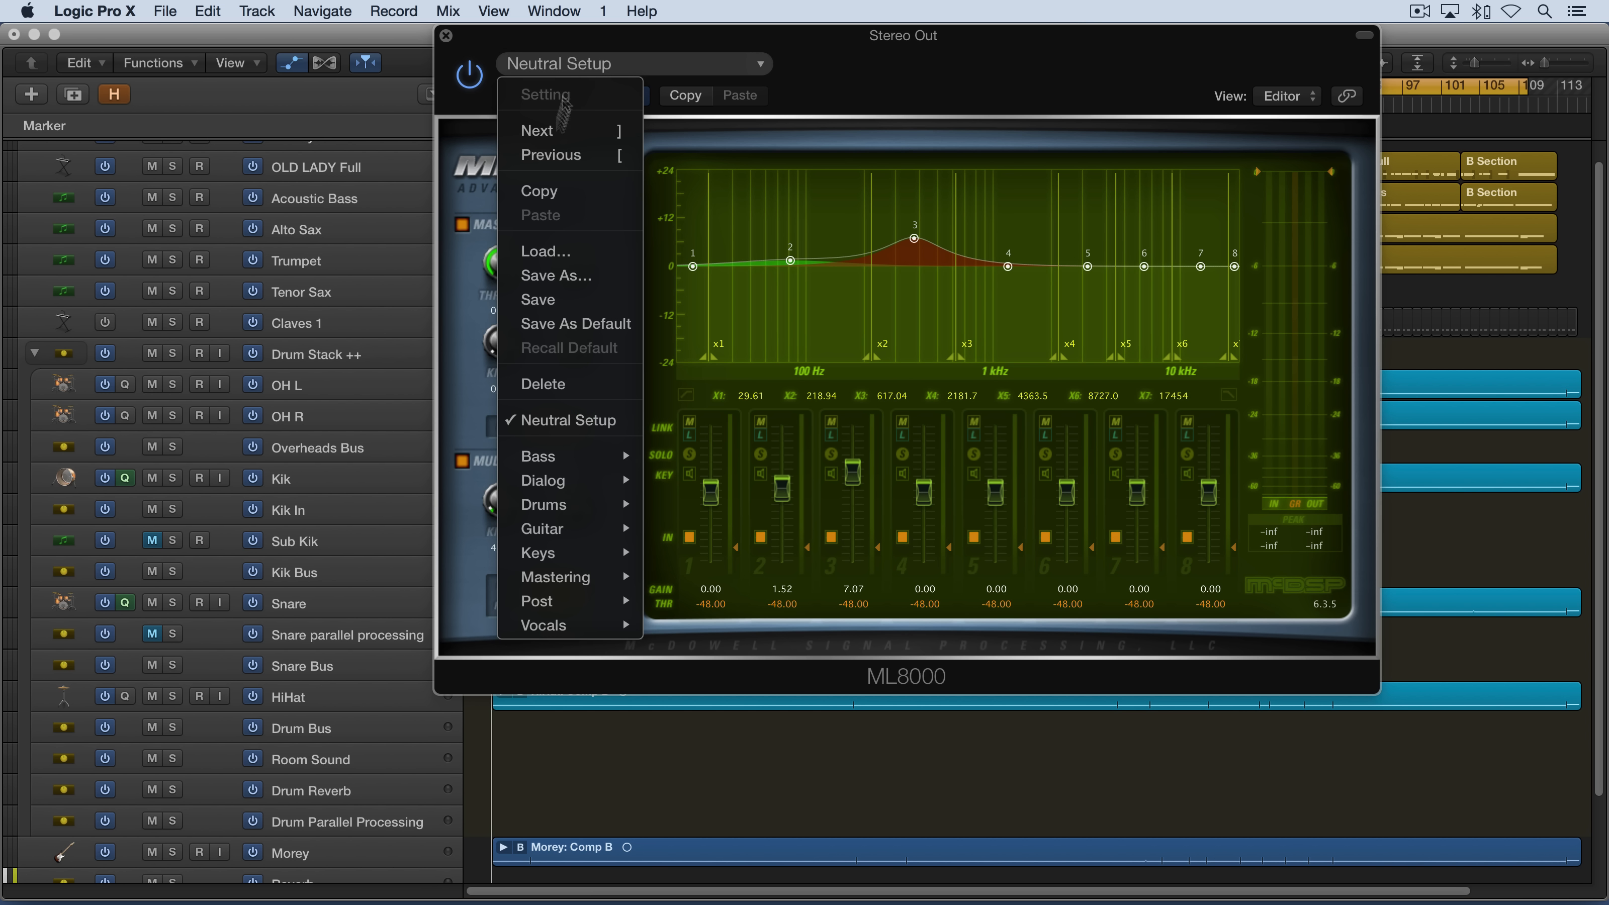
{"action": "left_click", "coordinate": [567, 421]}
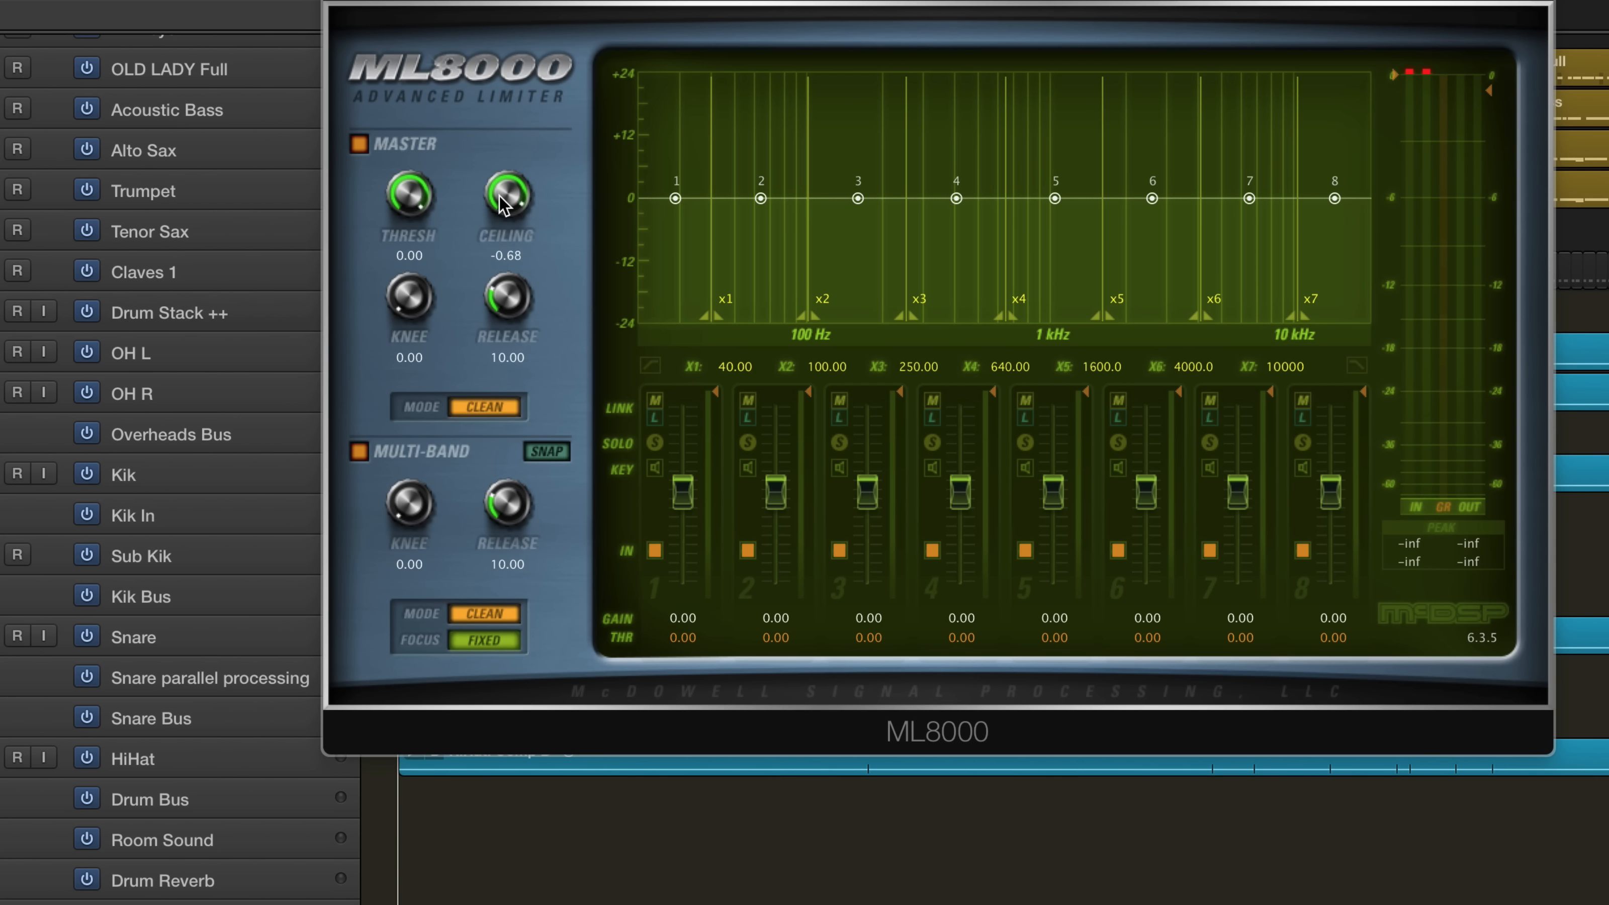
{"action": "left_click_drag", "start_coordinate": [514, 196], "coordinate": [509, 210]}
Try the low-end and high-end roll-off filters, switching both on and off again.
{"action": "left_click", "coordinate": [650, 368]}
{"action": "left_click", "coordinate": [1357, 366]}
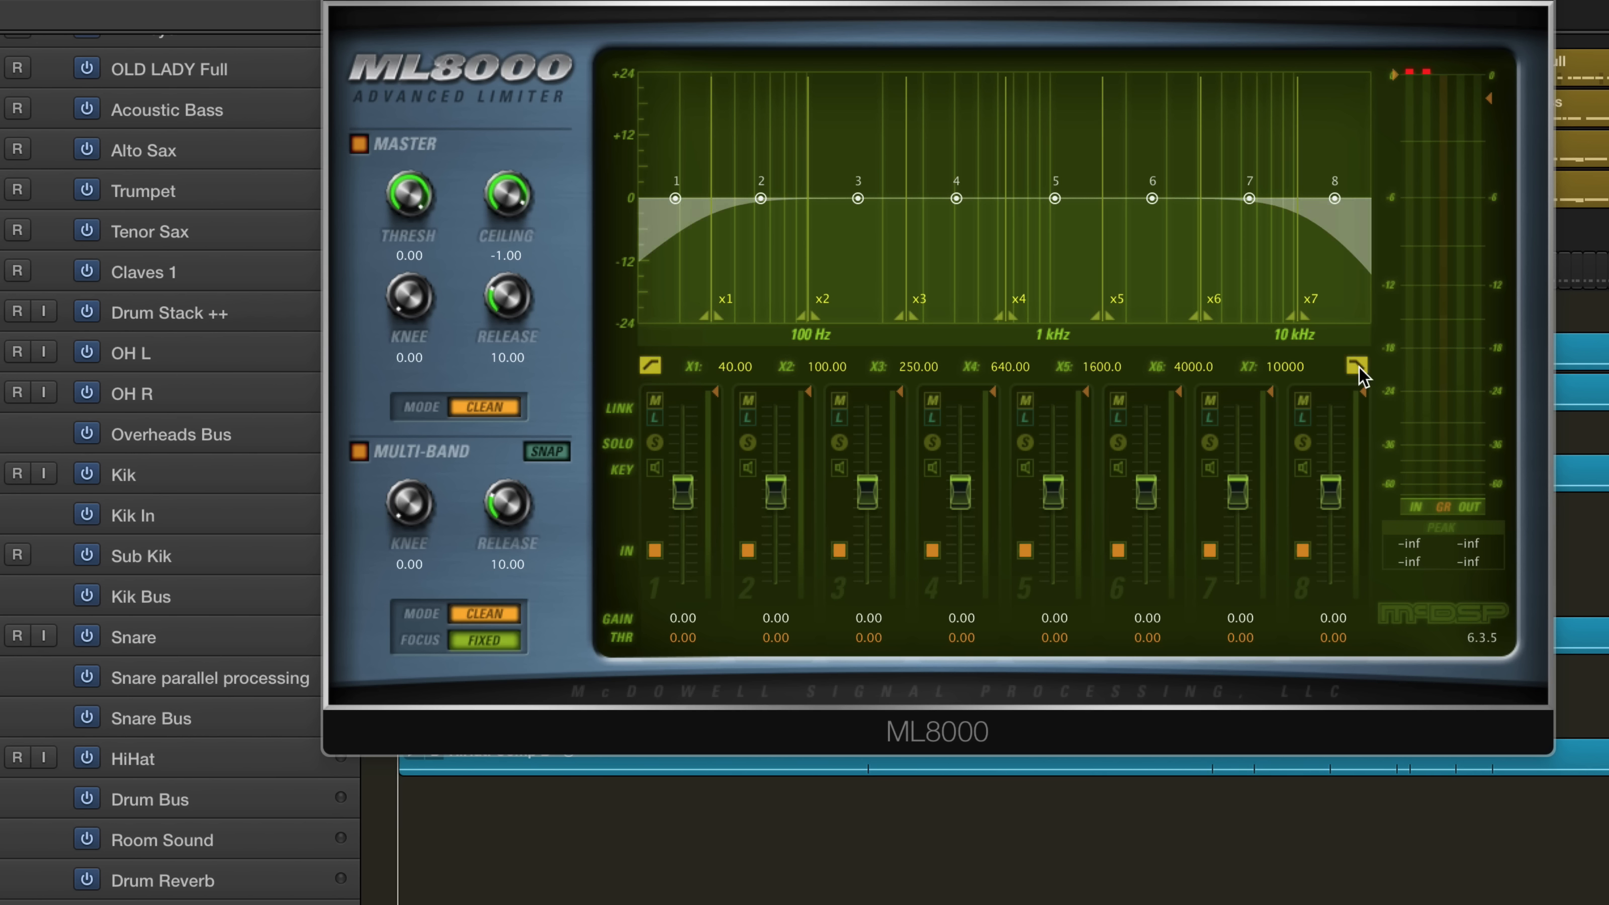
{"action": "left_click", "coordinate": [1356, 365]}
{"action": "left_click", "coordinate": [650, 366]}
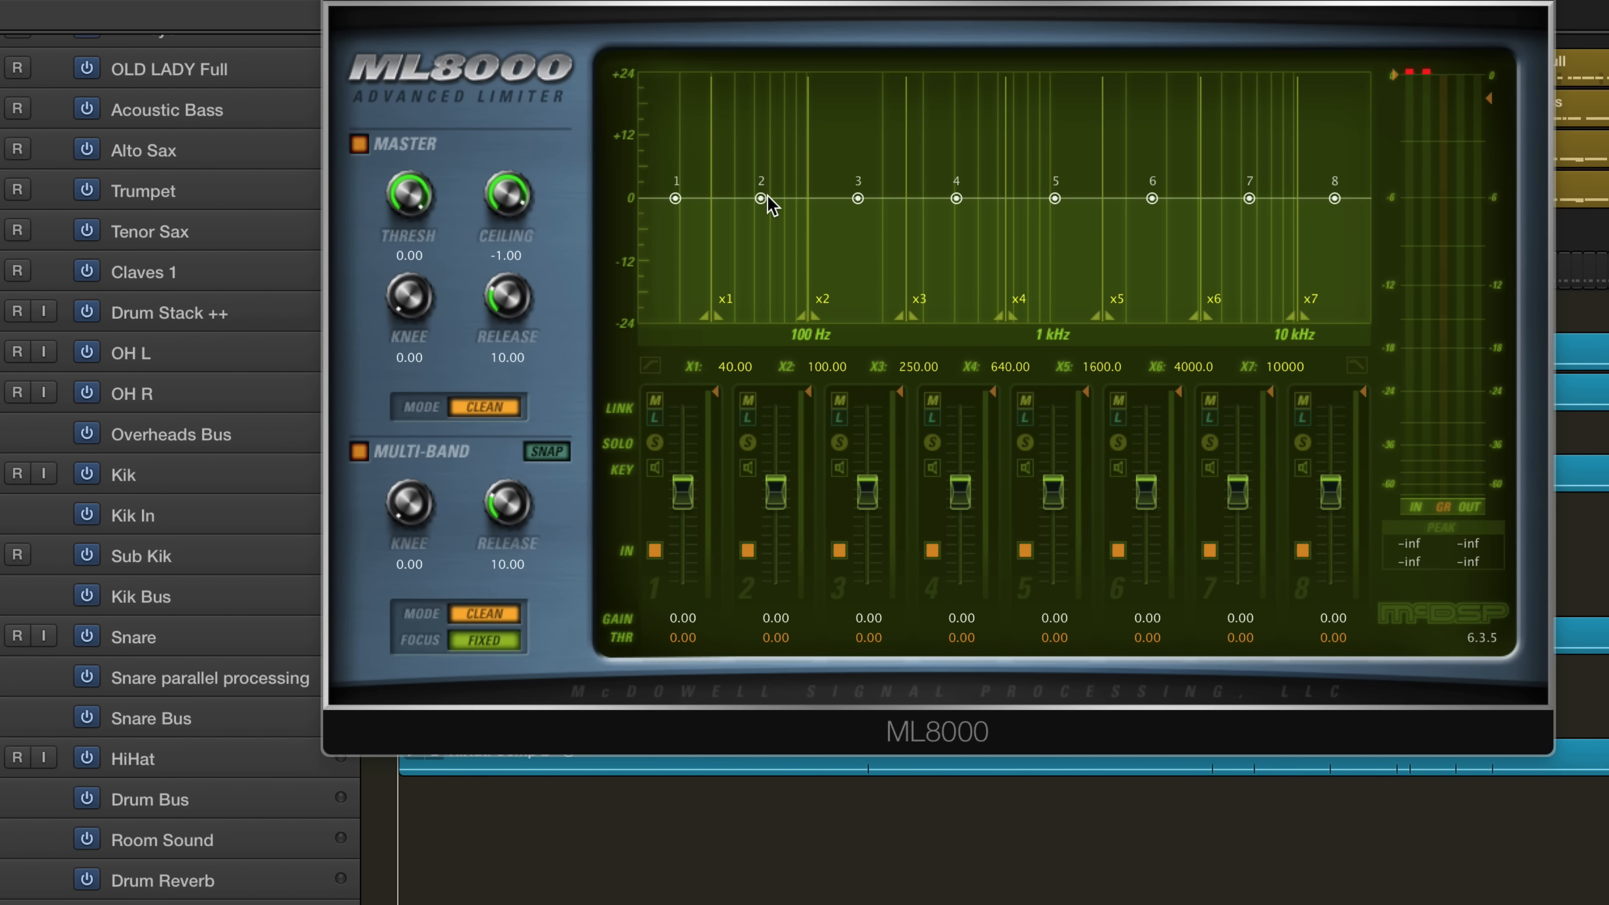
During playback, set the gains of bands 2, 3 and 4 to about 6.57, 3.54 and 2.53, and crossover X2 to about 85.74.
{"action": "key", "text": "space"}
{"action": "left_click_drag", "start_coordinate": [768, 195], "coordinate": [766, 163]}
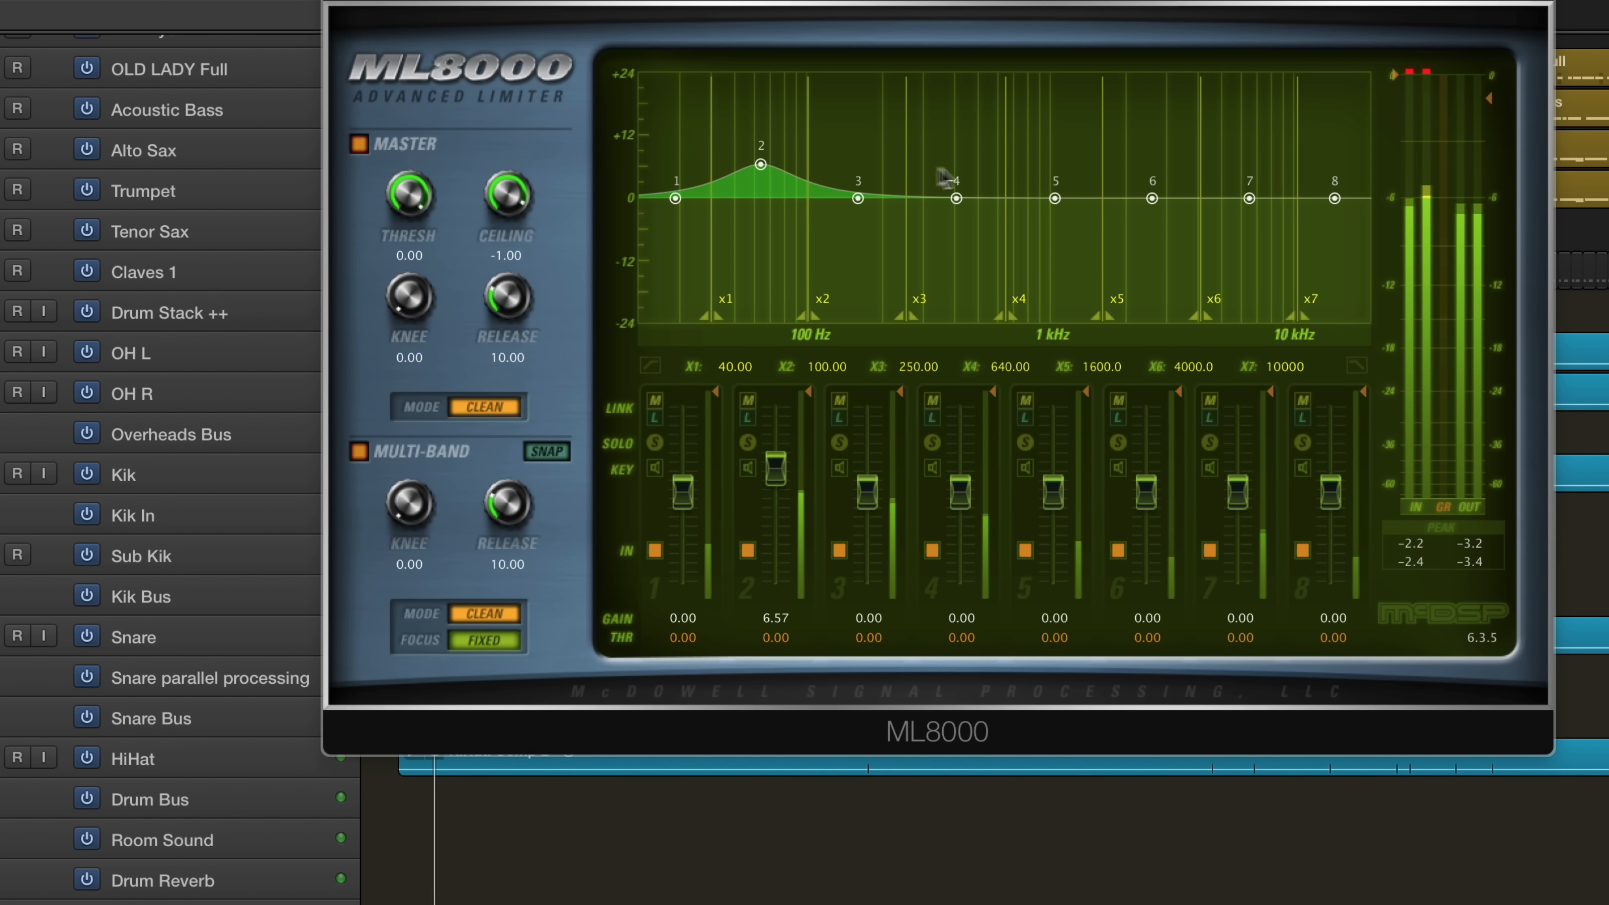
{"action": "left_click_drag", "start_coordinate": [858, 199], "coordinate": [860, 181]}
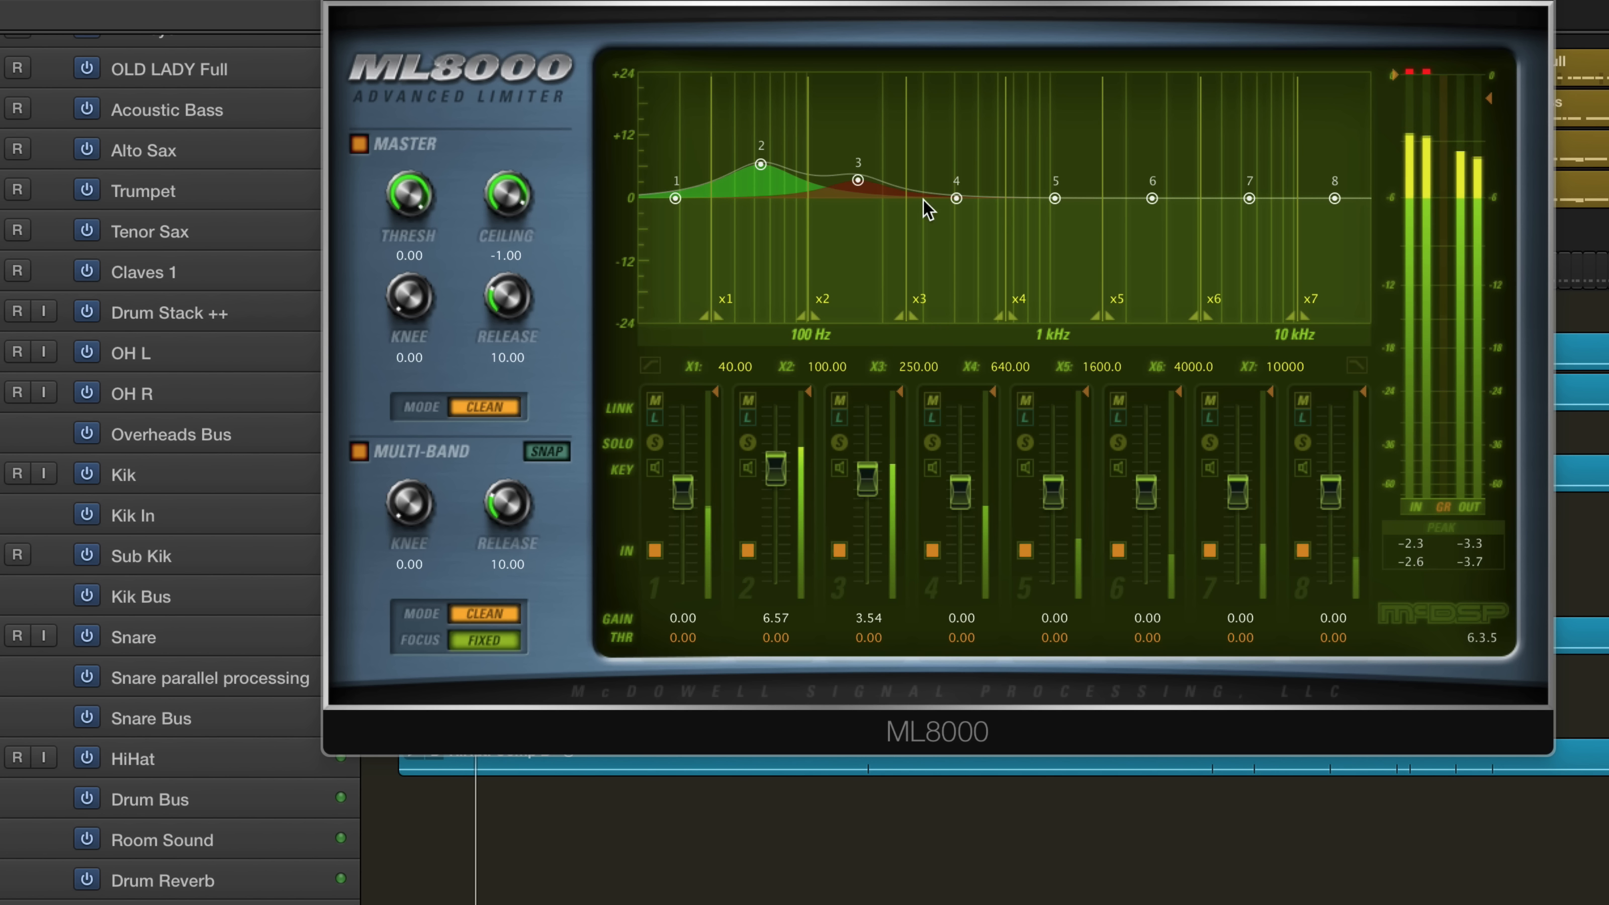
{"action": "left_click_drag", "start_coordinate": [957, 198], "coordinate": [958, 184]}
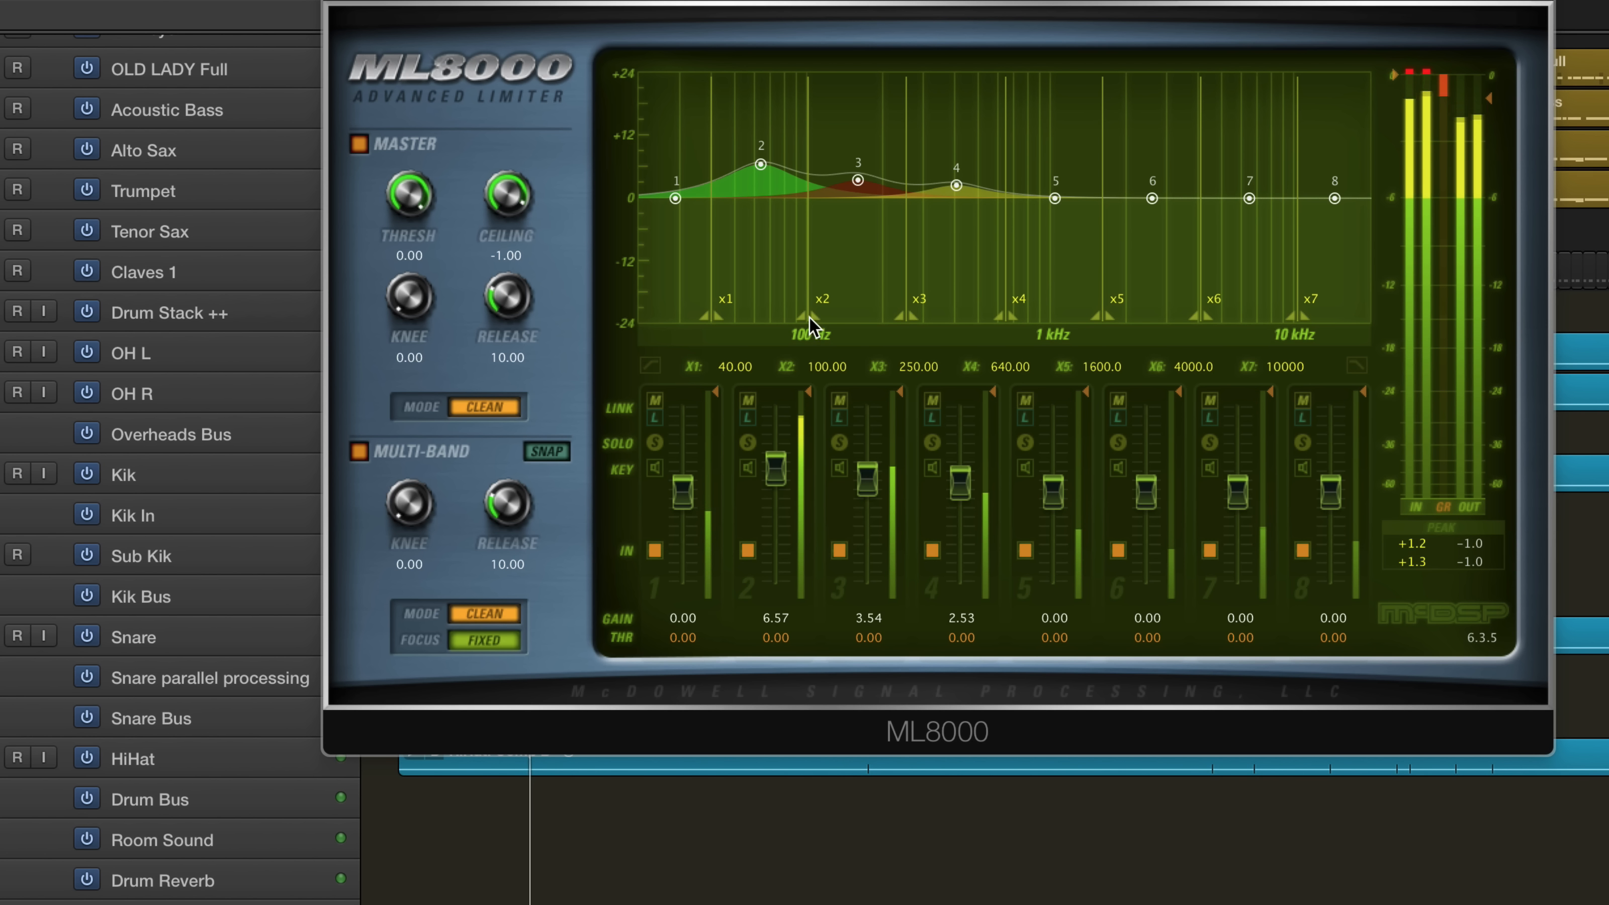
{"action": "left_click_drag", "start_coordinate": [809, 316], "coordinate": [792, 332]}
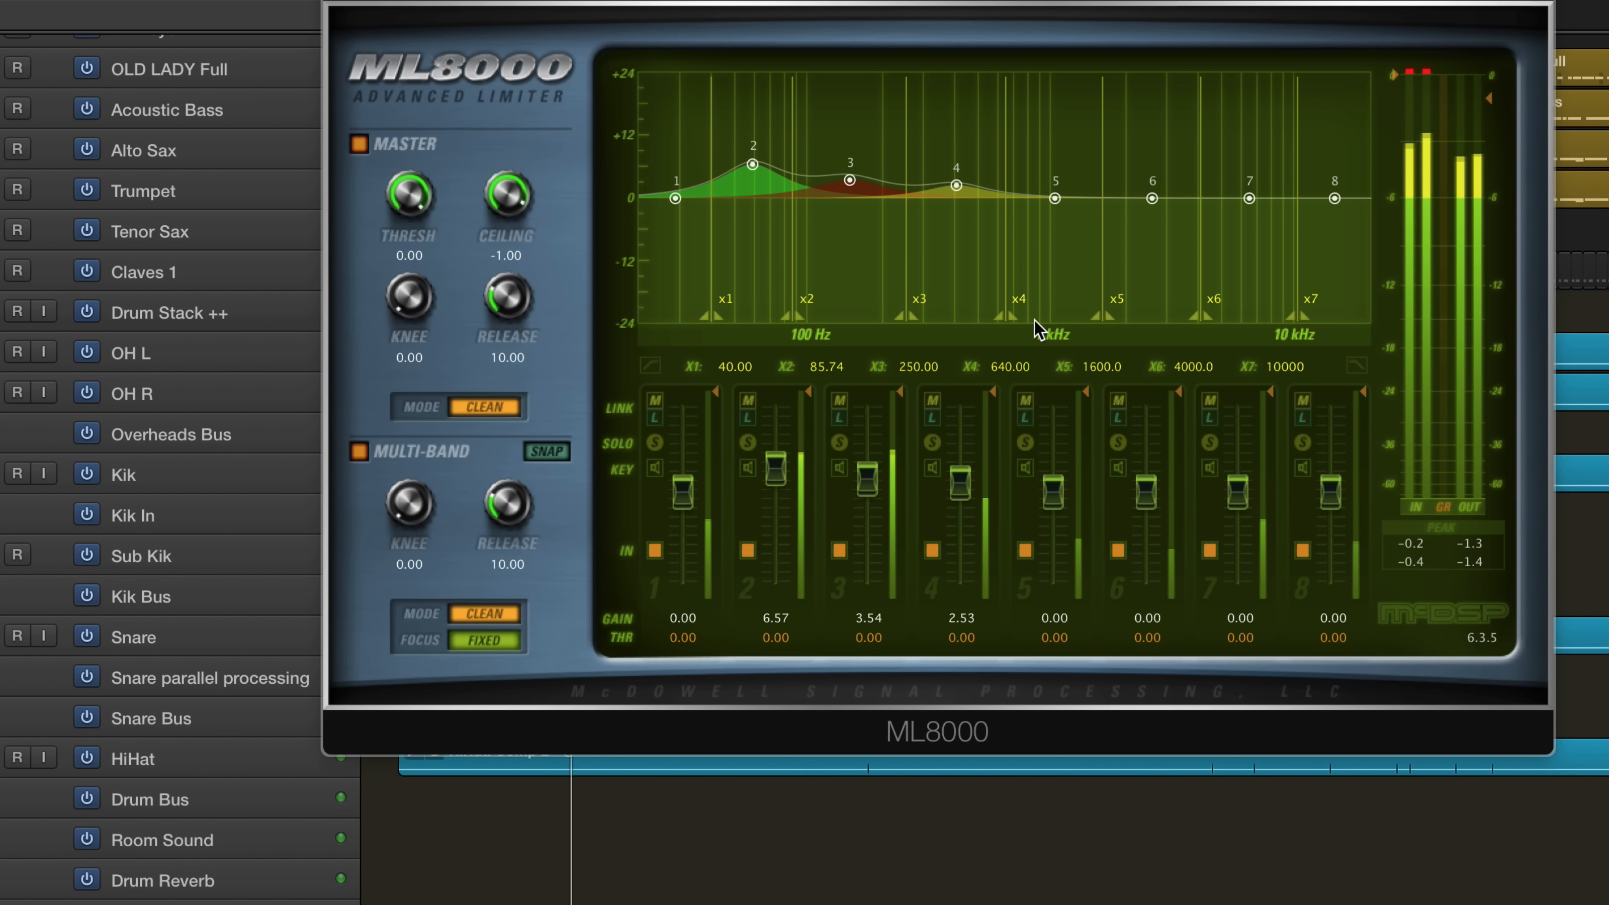
Set band gains 5 to -2.02, 6 to 1.26, 7 to 5.31 and 8 to 6.06, with X4 at 587.34 and X5 at 1231.2.
{"action": "mouse_move", "coordinate": [1056, 198]}
{"action": "left_mouse_down"}
{"action": "mouse_move", "coordinate": [1060, 231]}
{"action": "mouse_move", "coordinate": [1061, 209]}
{"action": "left_mouse_up"}
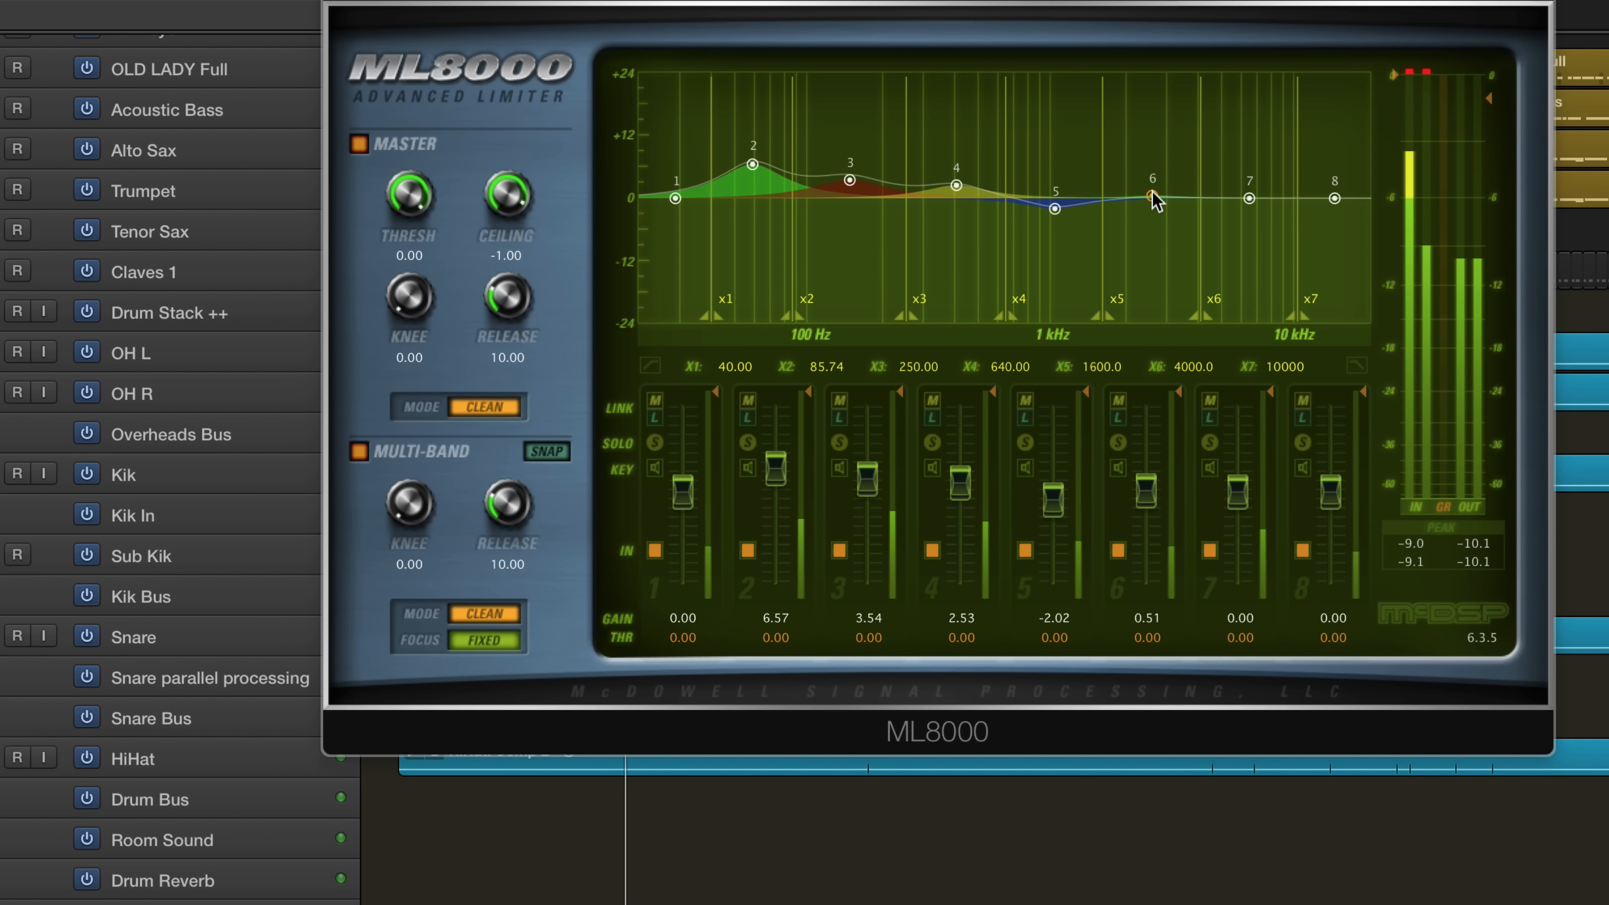
{"action": "left_click_drag", "start_coordinate": [1154, 206], "coordinate": [1249, 171]}
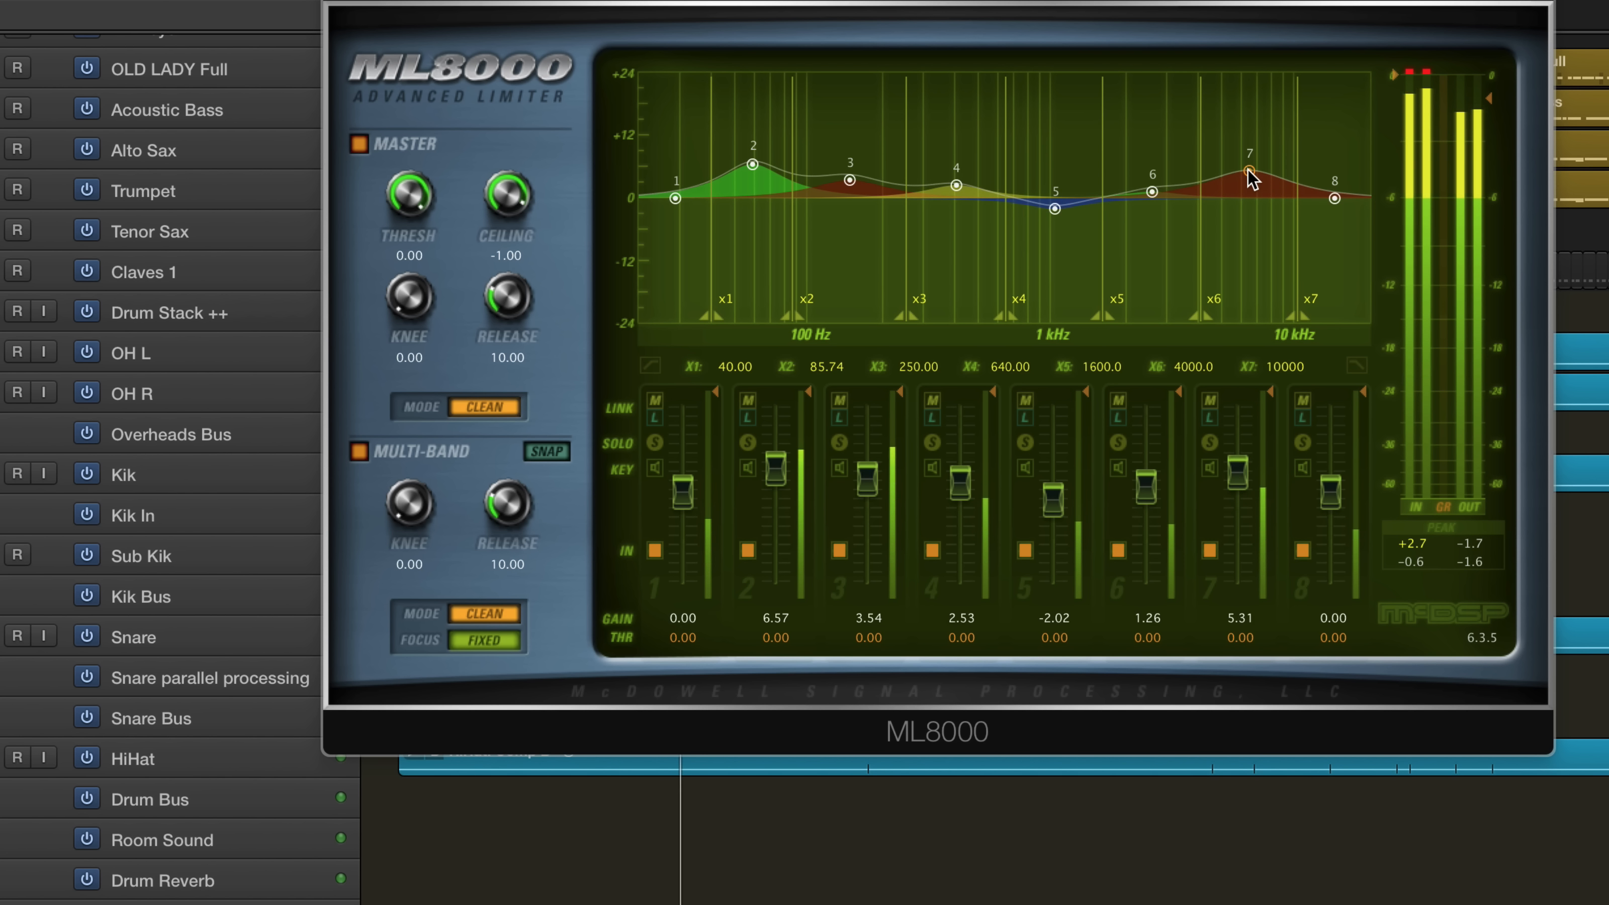
{"action": "left_click_drag", "start_coordinate": [1334, 199], "coordinate": [1334, 168]}
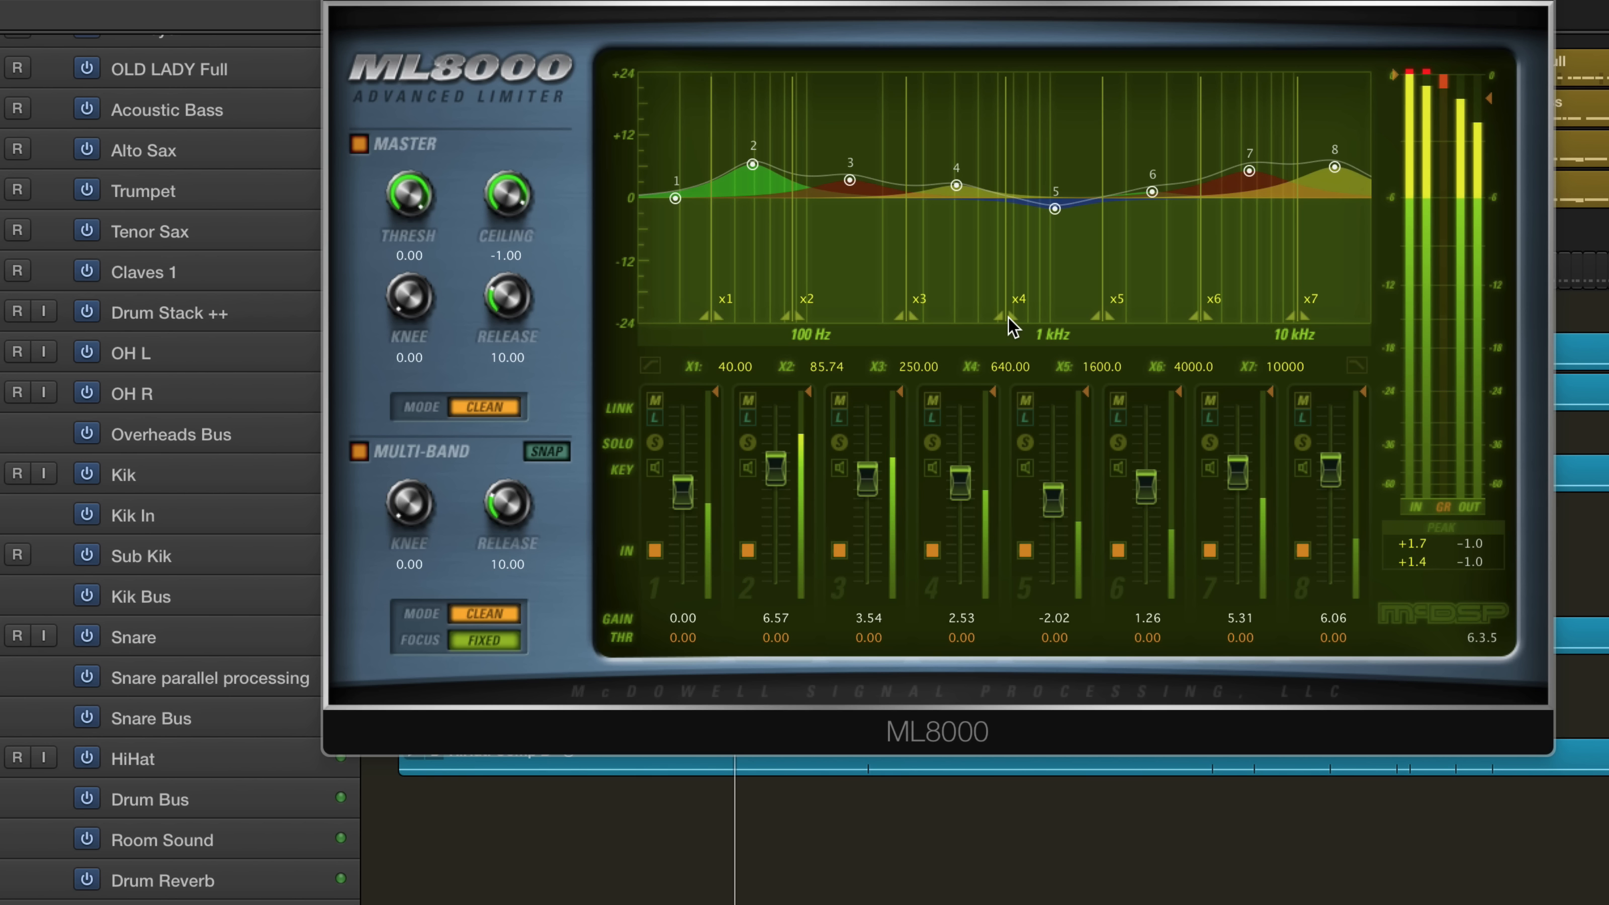
{"action": "left_click_drag", "start_coordinate": [1008, 318], "coordinate": [996, 333]}
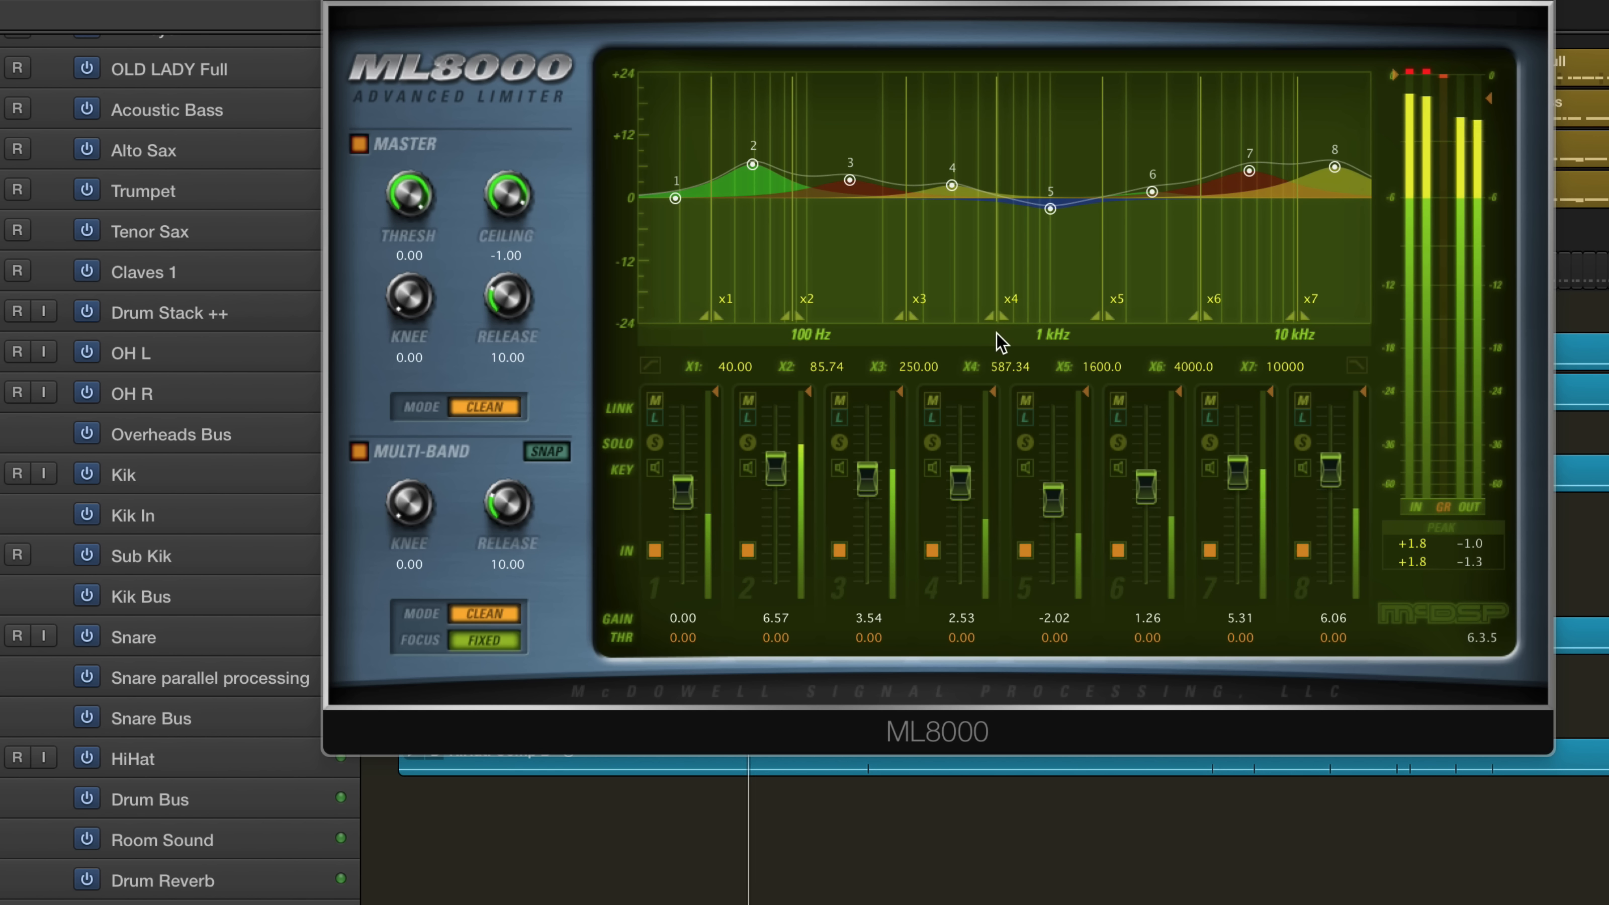
{"action": "left_click_drag", "start_coordinate": [1098, 319], "coordinate": [1075, 337]}
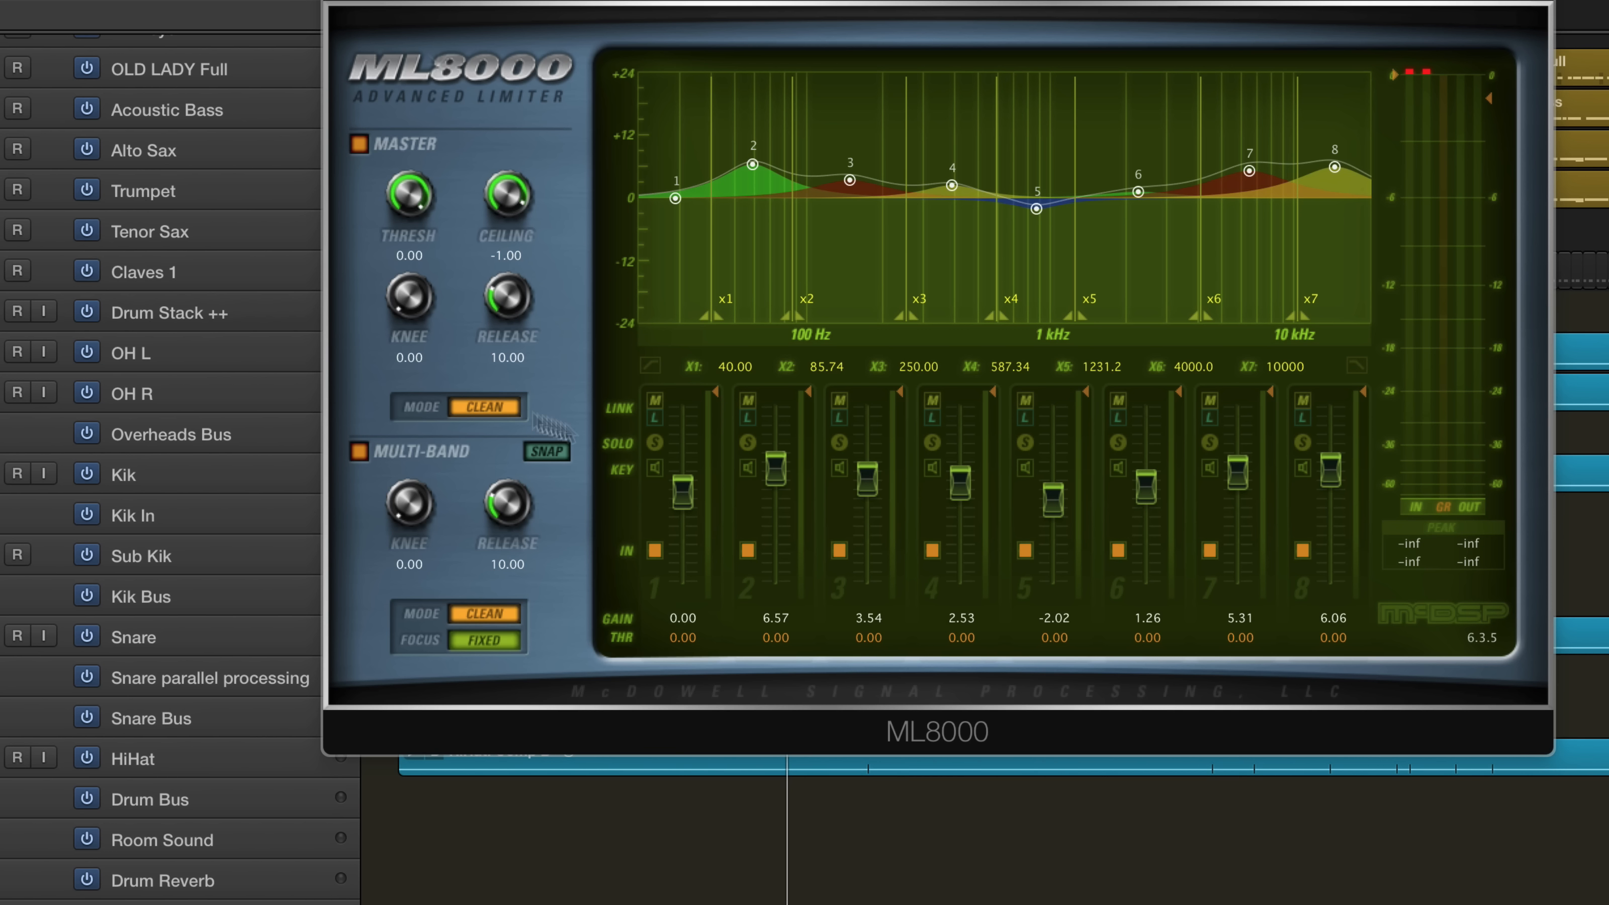
Resume playback and lower the thresholds of bands 1 to 4 to about -12.18, -5.29, -11.69 and -11.69.
{"action": "key", "text": "space"}
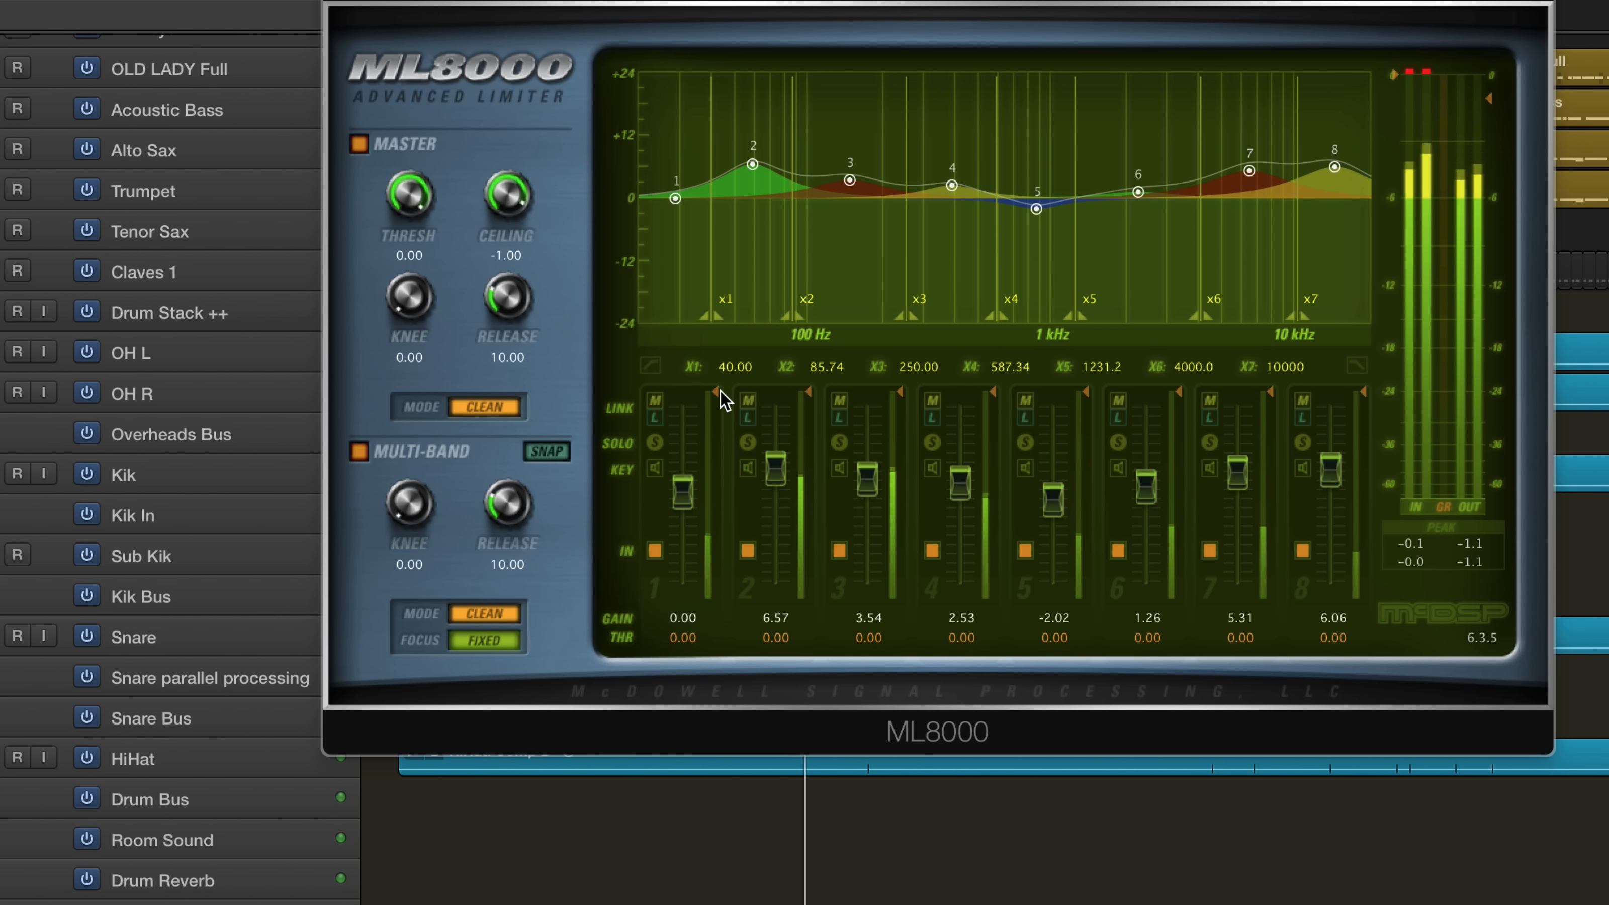
{"action": "left_click_drag", "start_coordinate": [717, 392], "coordinate": [712, 486]}
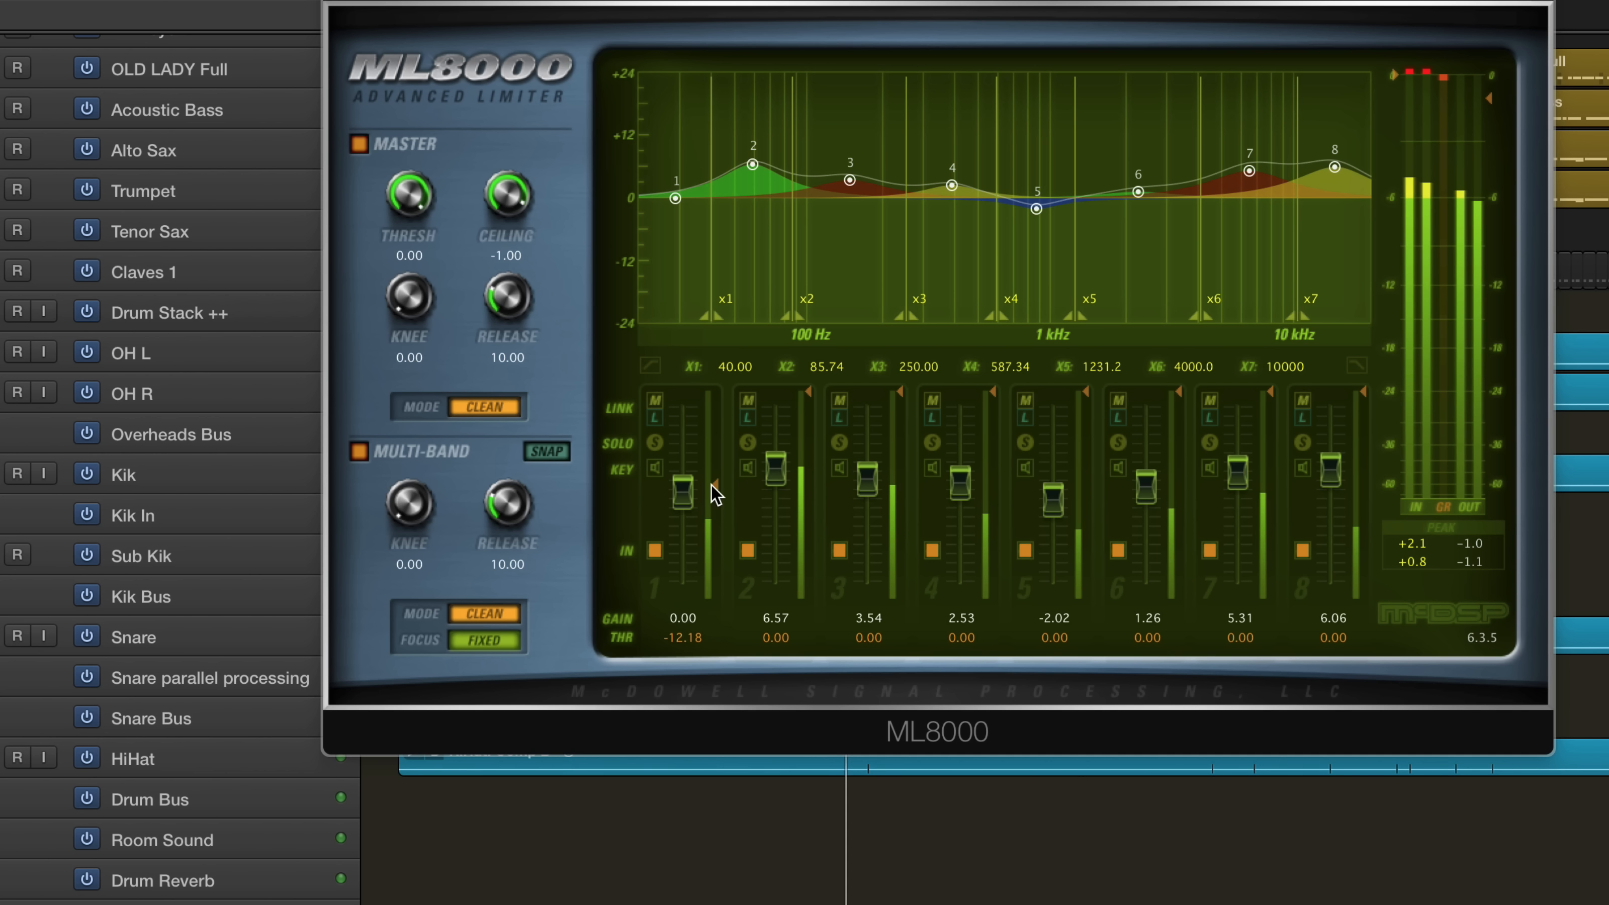
{"action": "left_click_drag", "start_coordinate": [808, 391], "coordinate": [805, 438]}
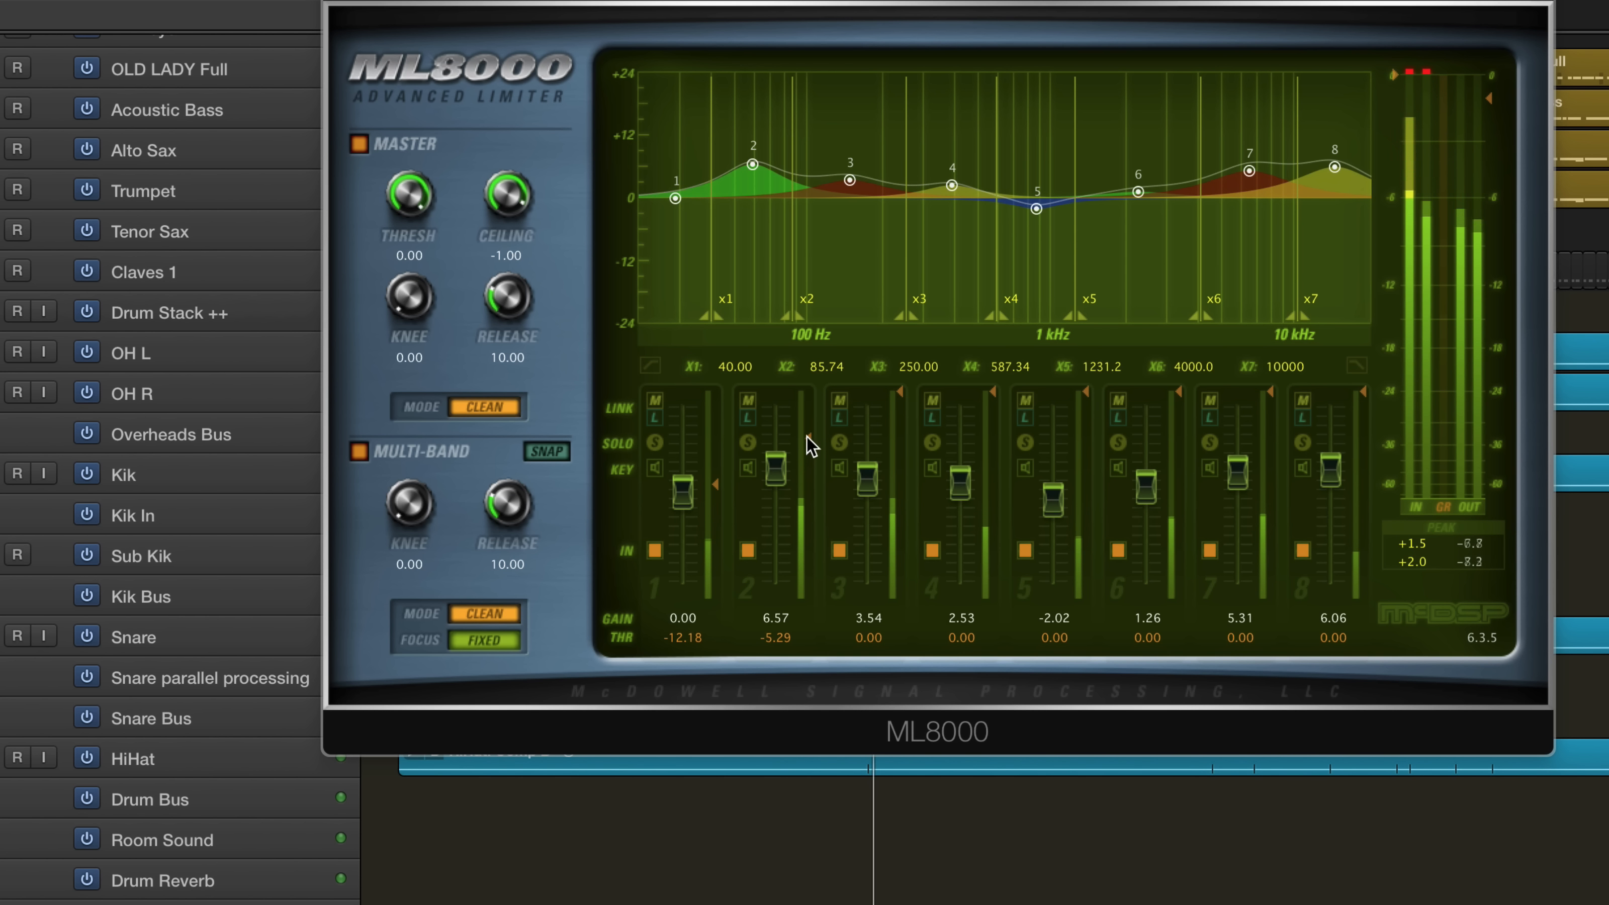
{"action": "left_click_drag", "start_coordinate": [901, 393], "coordinate": [907, 500]}
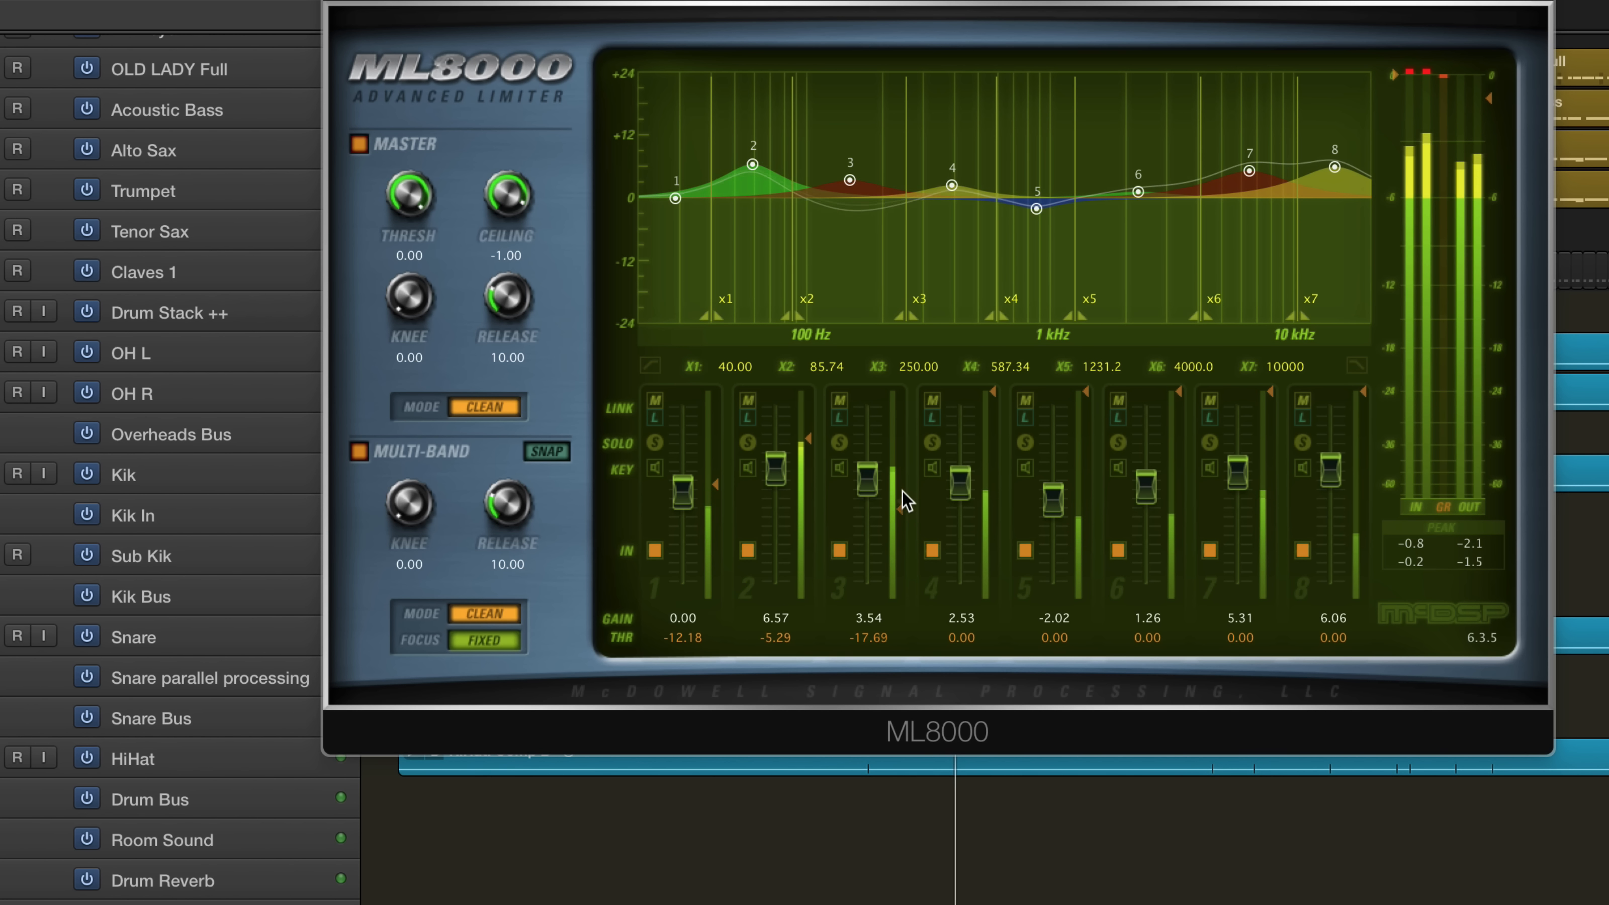
{"action": "left_click_drag", "start_coordinate": [901, 509], "coordinate": [900, 483]}
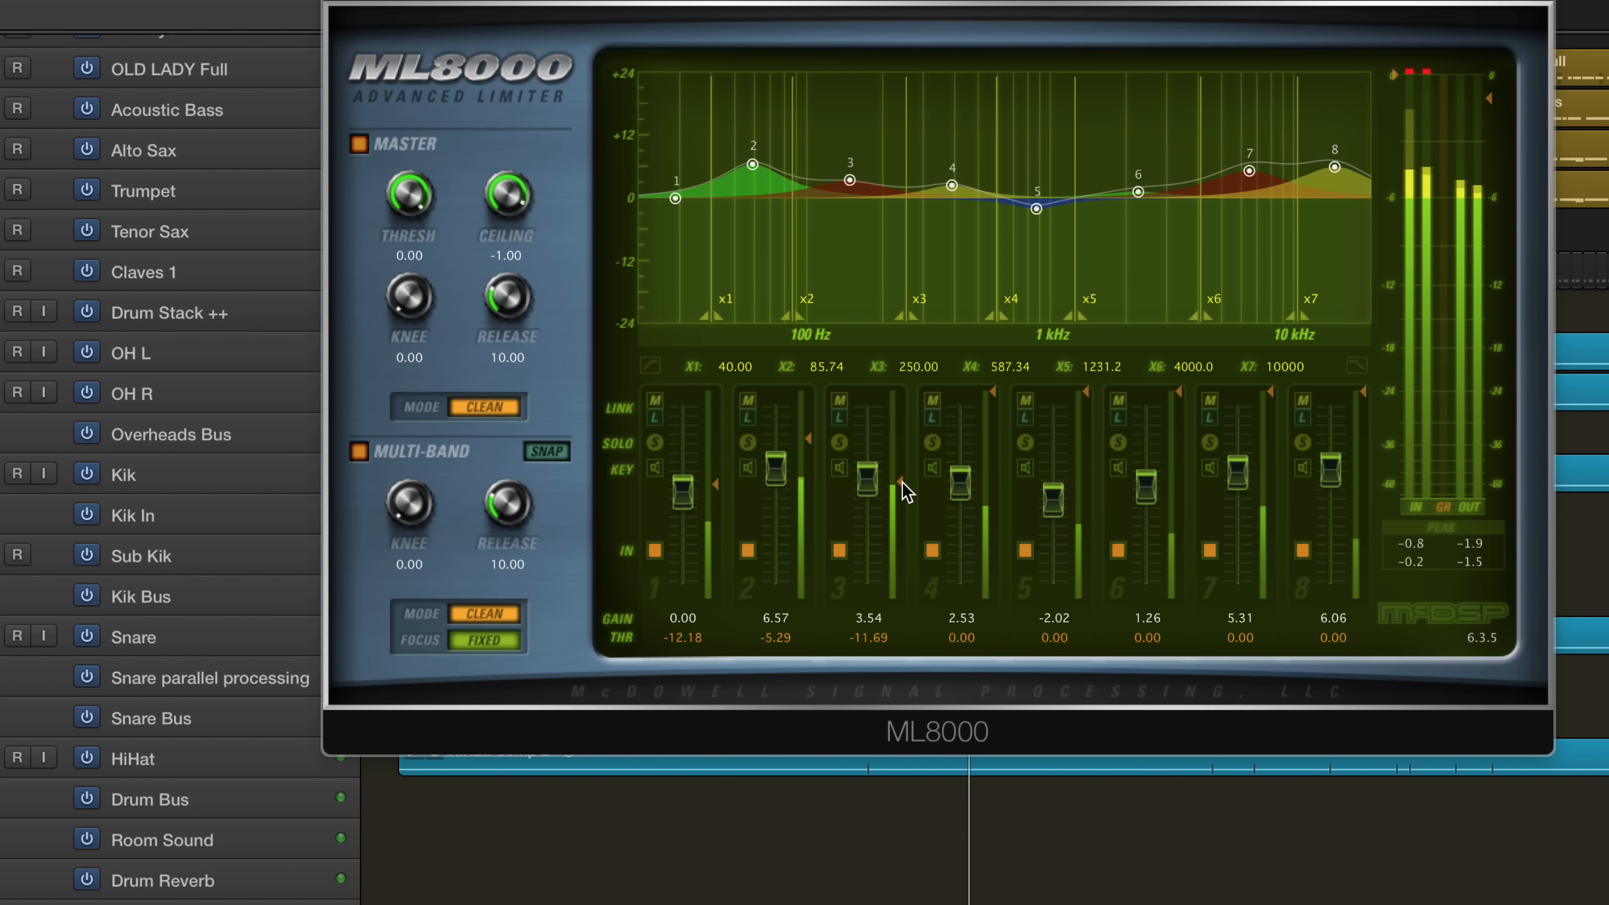
{"action": "left_click_drag", "start_coordinate": [988, 390], "coordinate": [985, 480]}
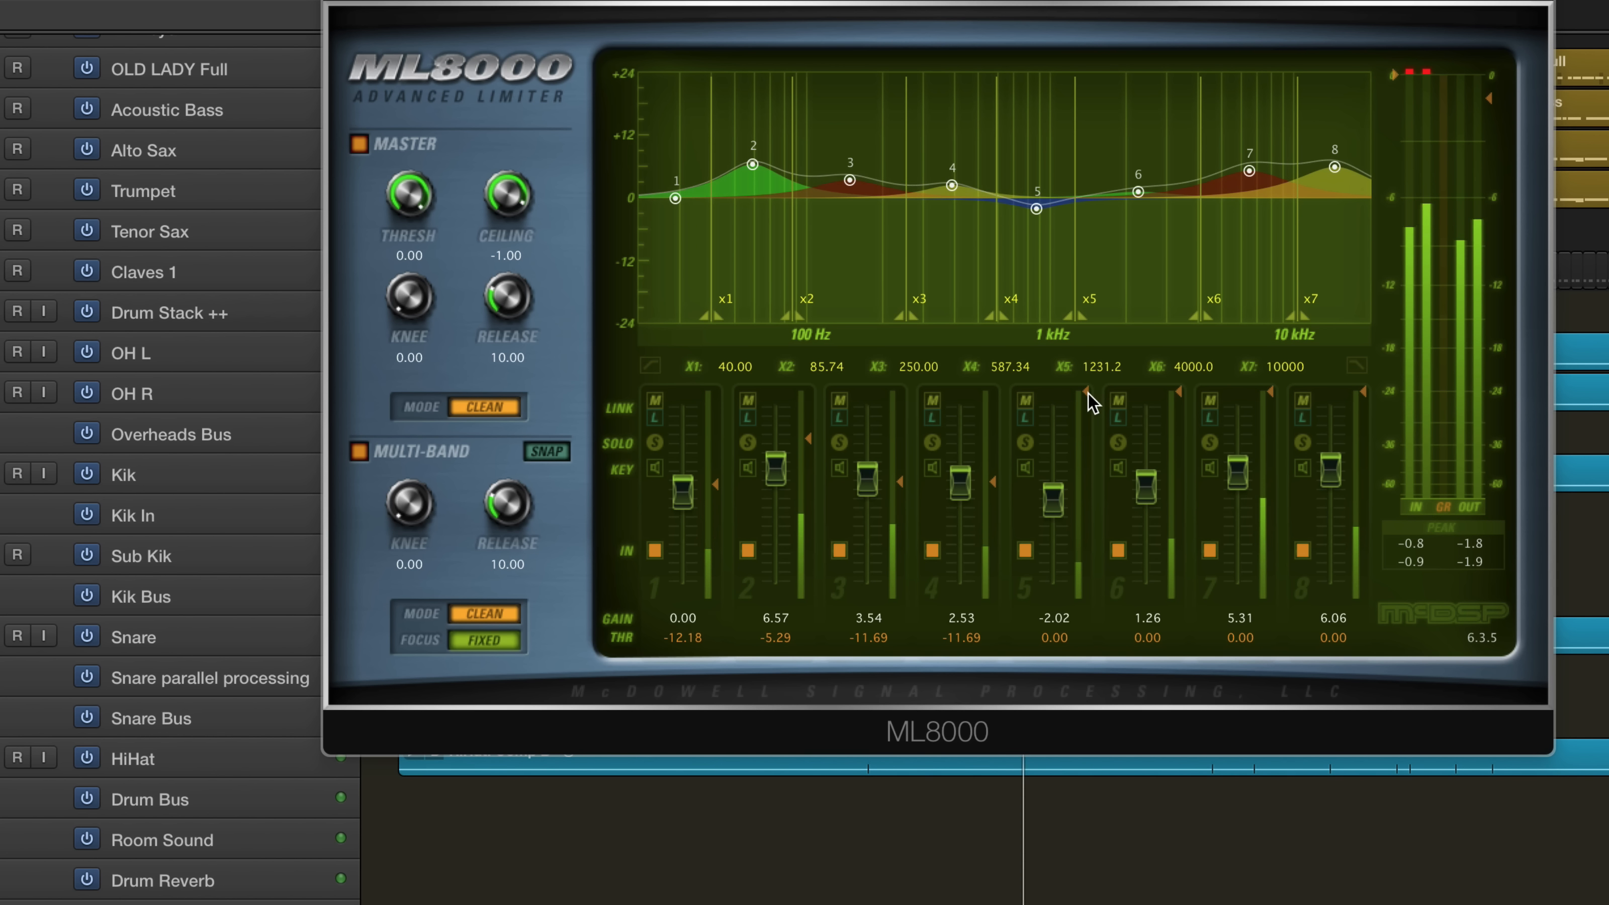
Lower the thresholds of bands 5 to 8 to about -14.29, -18.03, -11.93 and -14.57, and compare with the multi-band section bypassed.
{"action": "left_click_drag", "start_coordinate": [1089, 394], "coordinate": [1087, 501]}
{"action": "left_click_drag", "start_coordinate": [1180, 392], "coordinate": [1167, 511]}
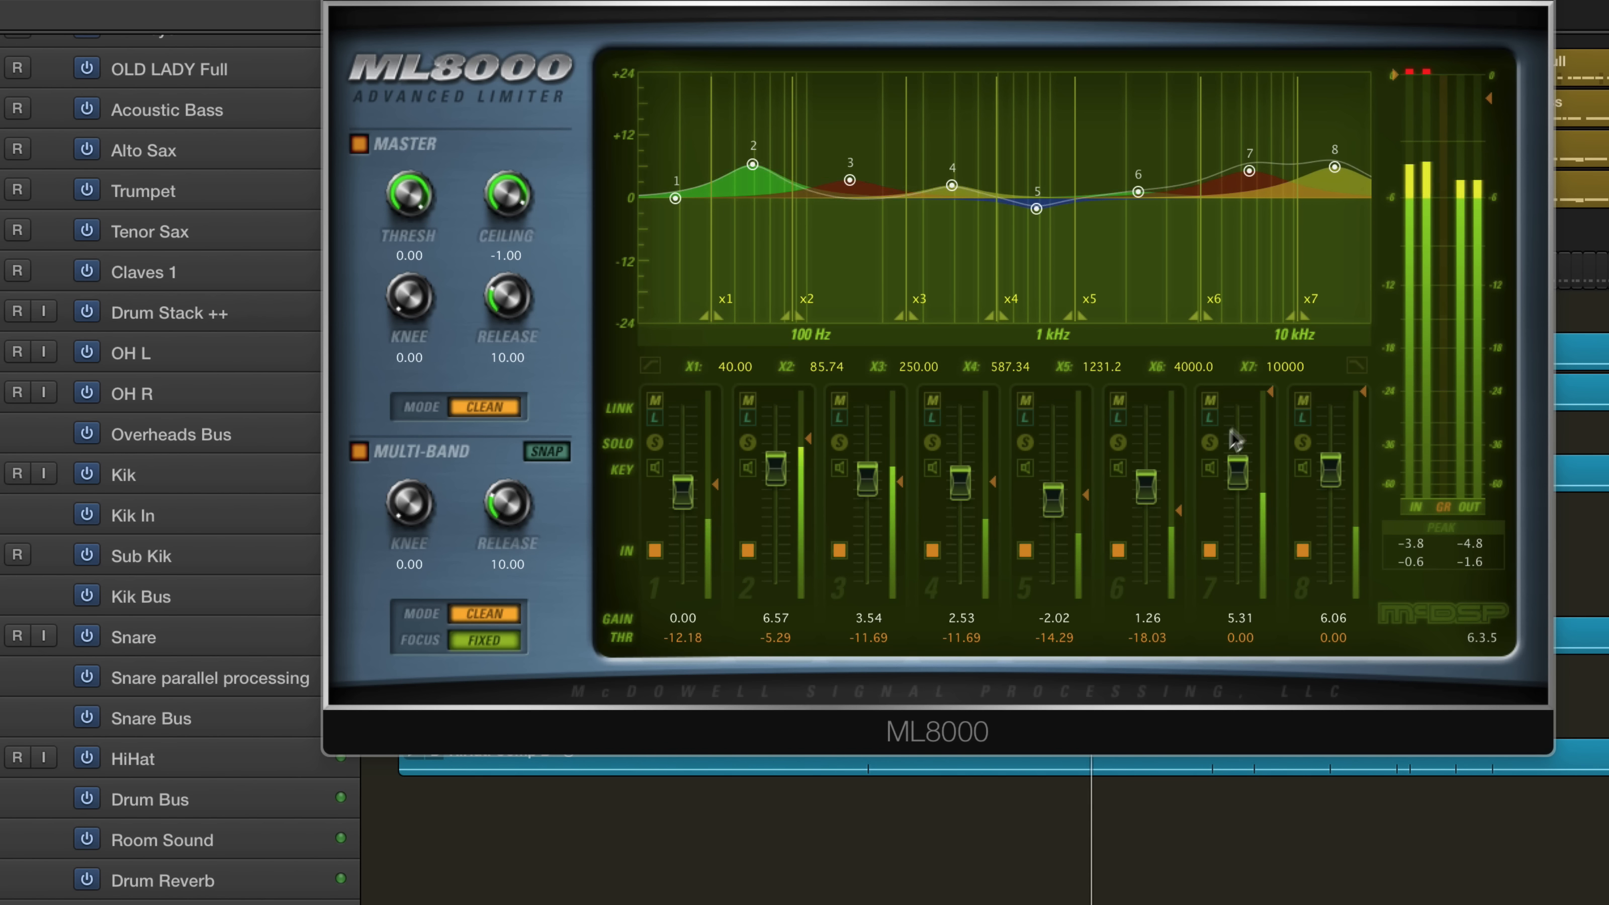
{"action": "left_click_drag", "start_coordinate": [1271, 391], "coordinate": [1257, 483]}
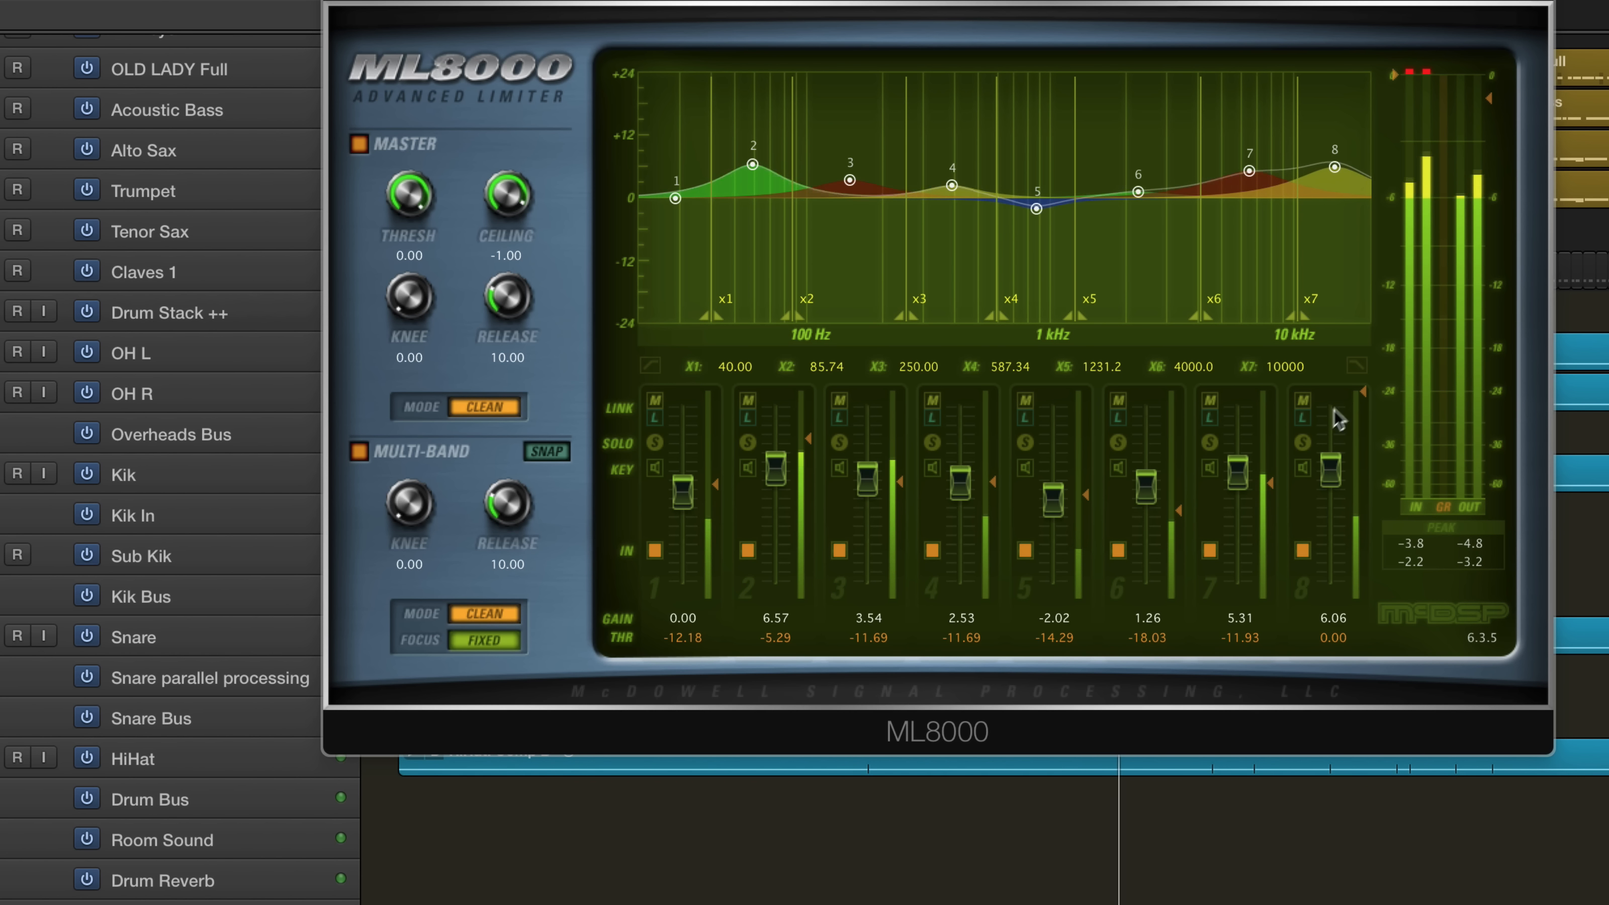
{"action": "left_click_drag", "start_coordinate": [1363, 408], "coordinate": [1338, 492]}
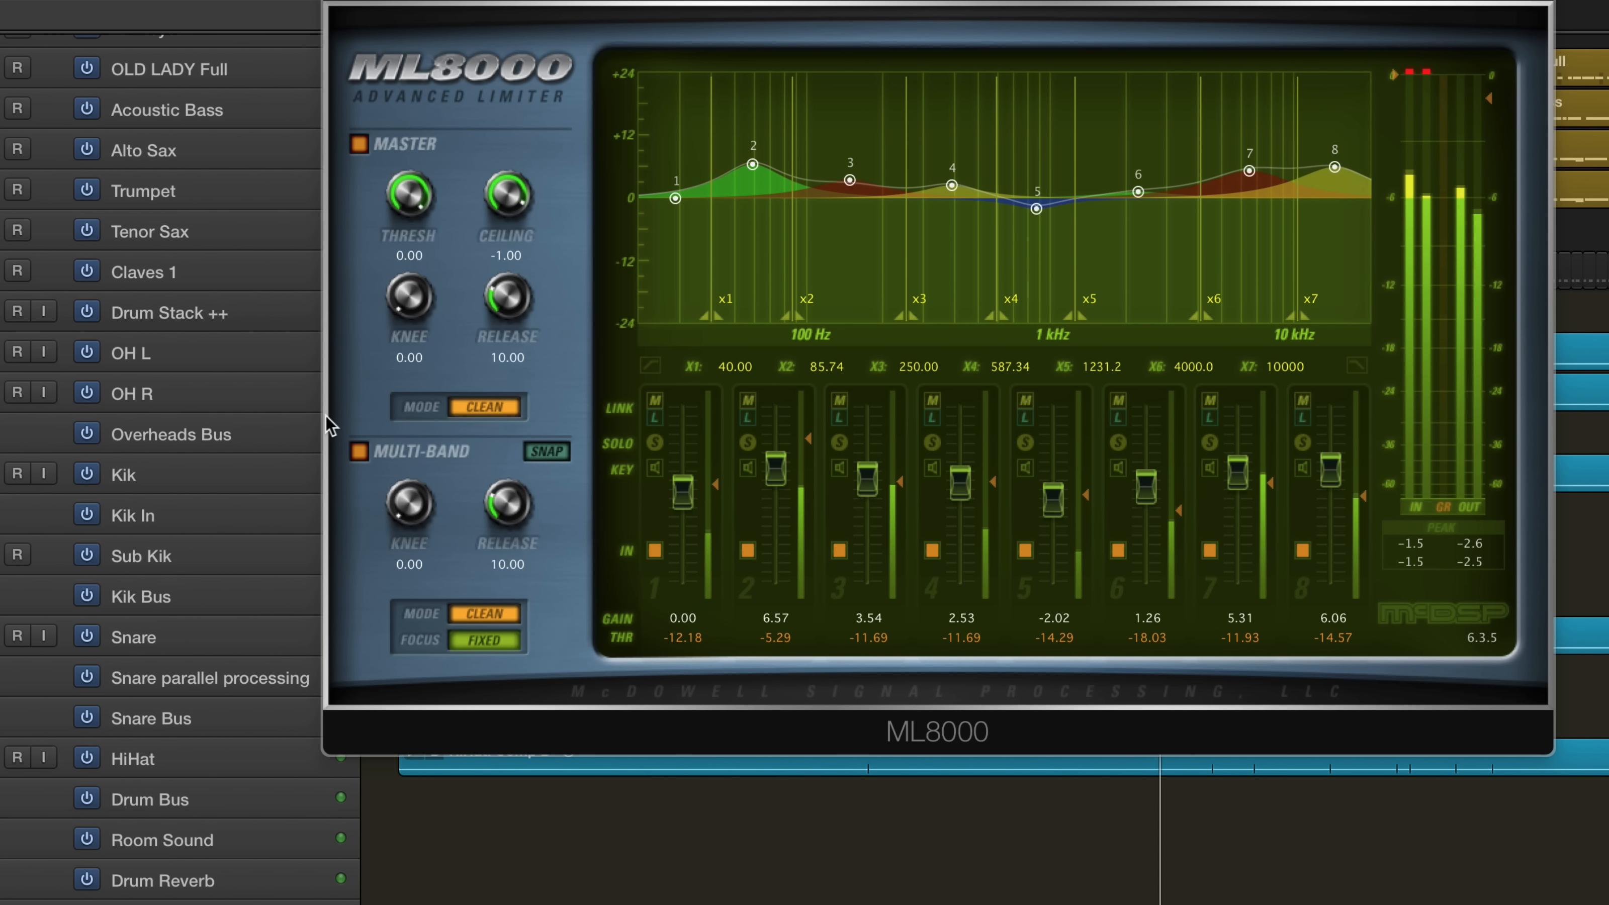
{"action": "left_click", "coordinate": [359, 450]}
{"action": "left_click", "coordinate": [359, 450]}
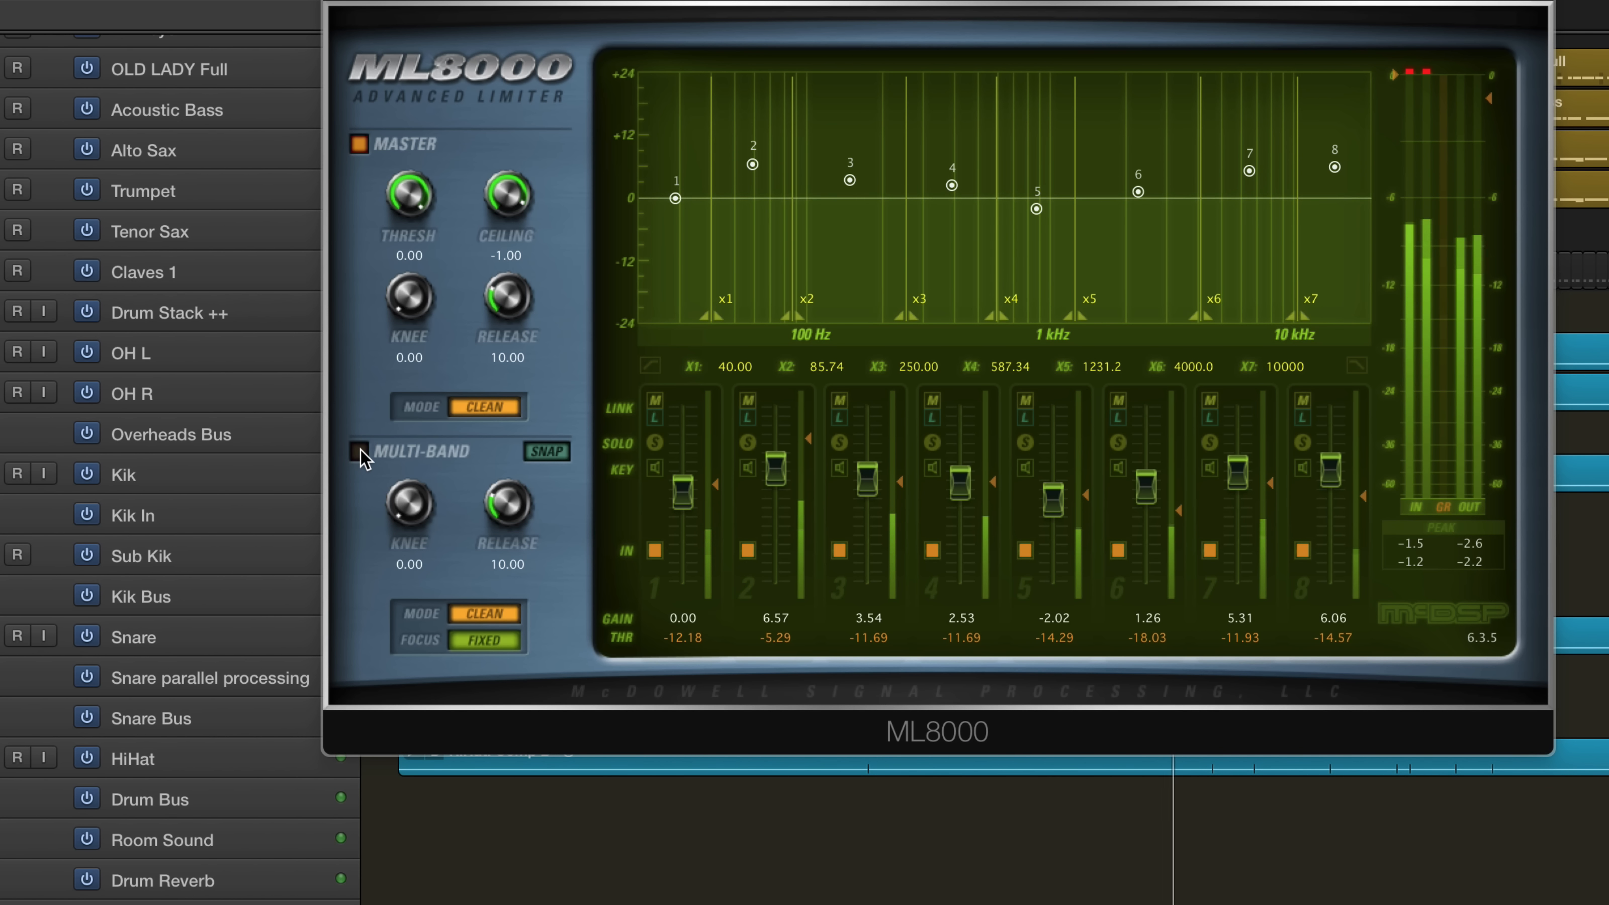
Link all eight bands with band 8 as master, and raise the linked thresholds until band 8 is at about -11.93.
{"action": "left_click", "coordinate": [655, 417]}
{"action": "left_click", "coordinate": [748, 417]}
{"action": "left_click", "coordinate": [839, 416]}
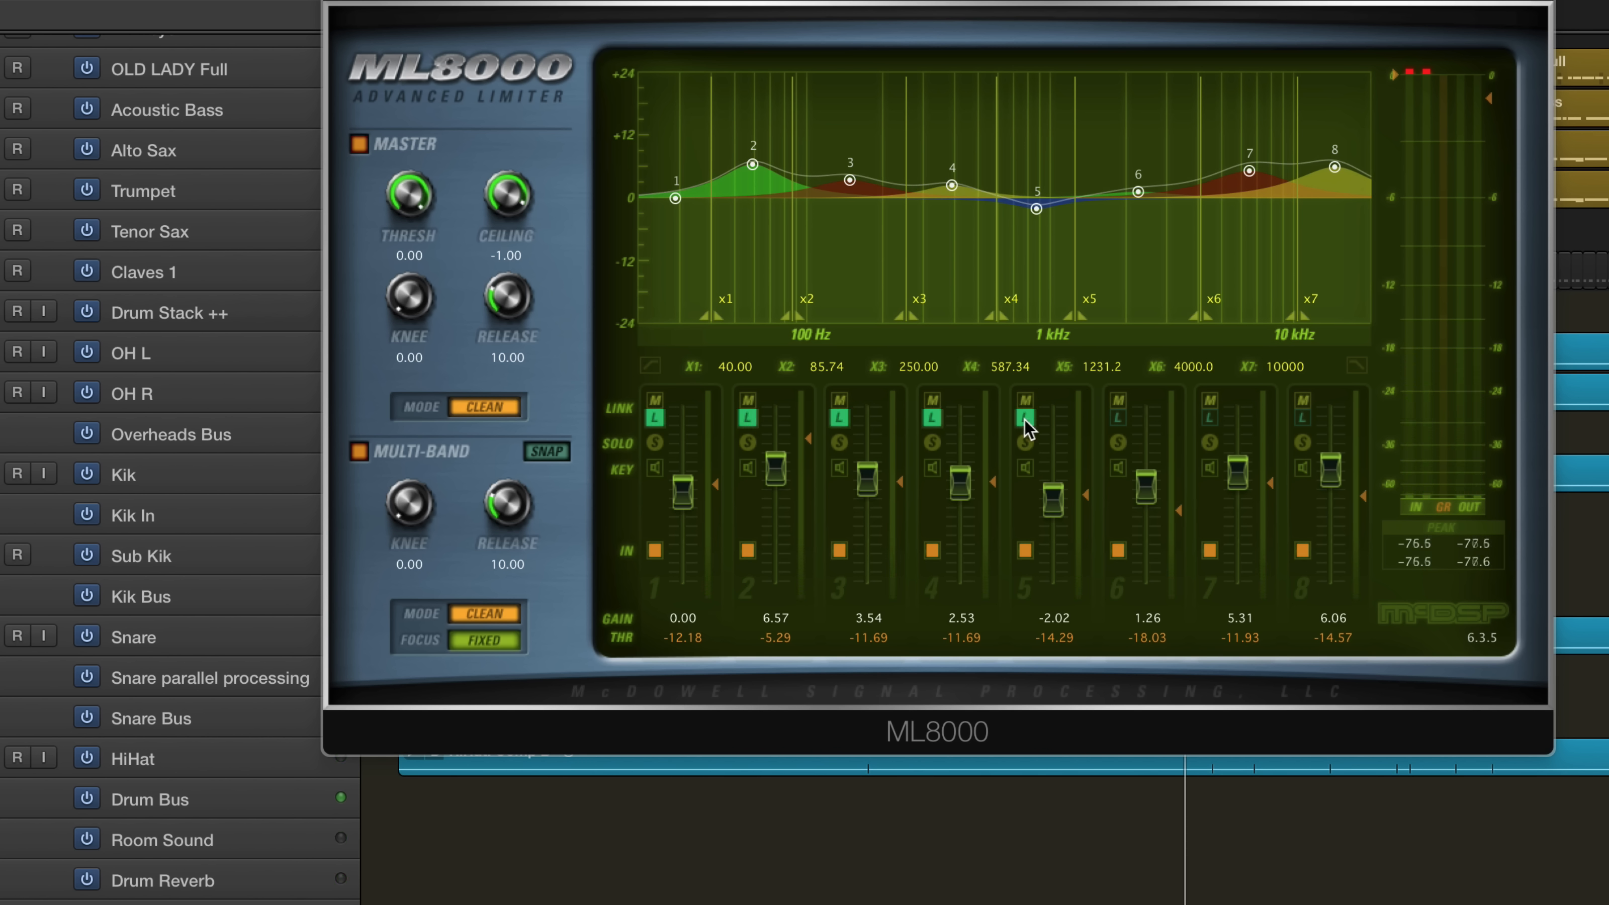
{"action": "left_click", "coordinate": [1210, 417]}
{"action": "left_click", "coordinate": [1302, 417]}
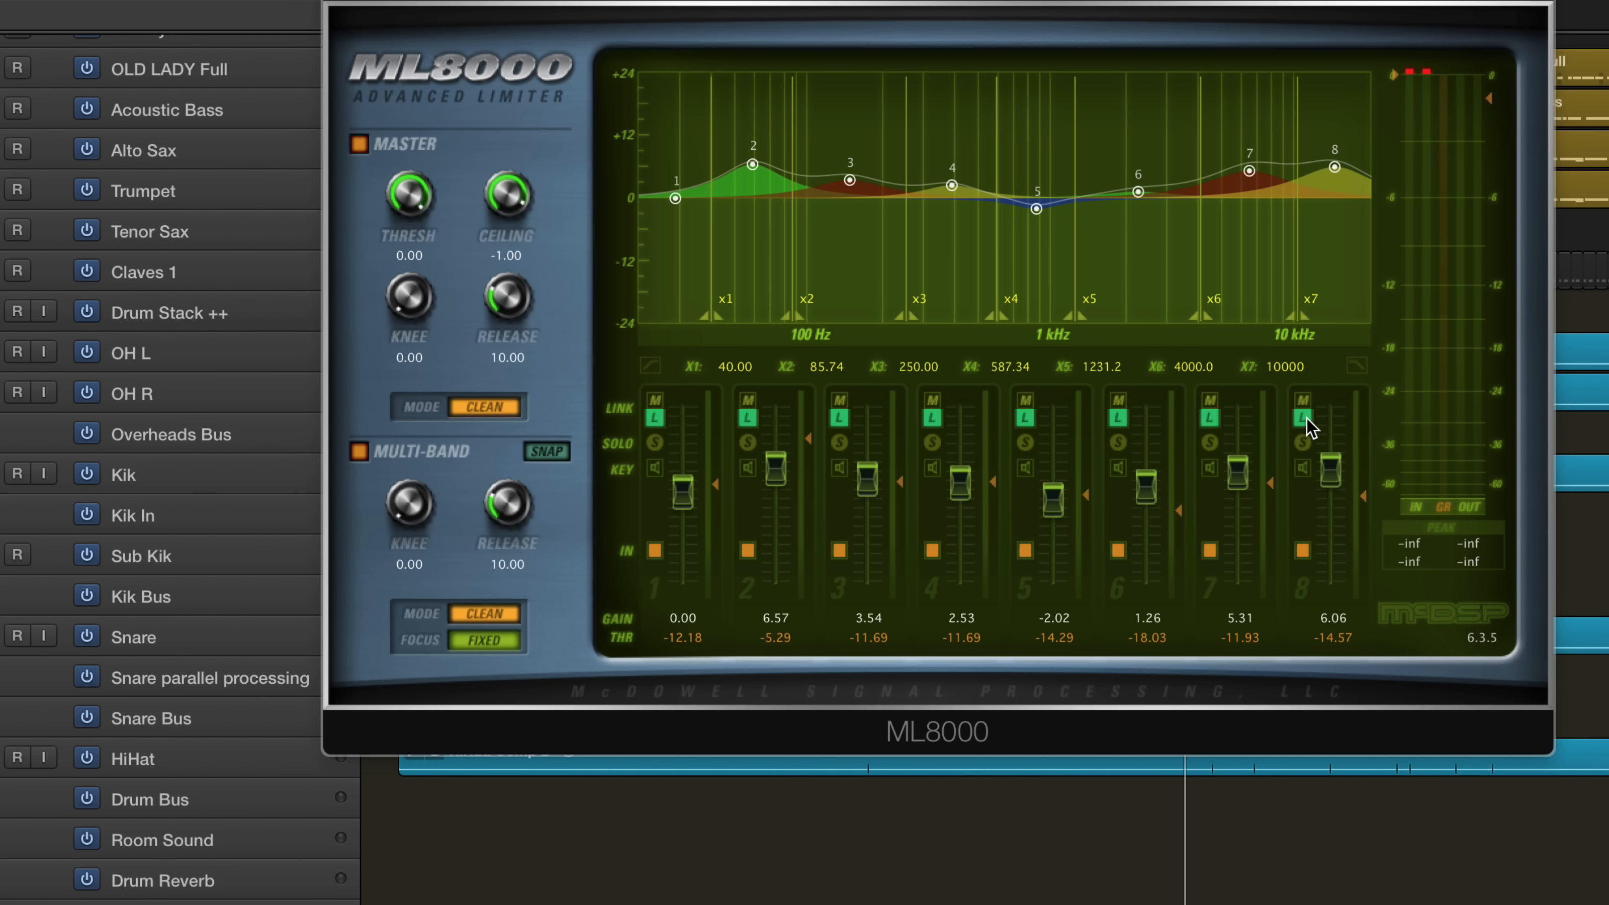
{"action": "left_click", "coordinate": [1308, 400]}
{"action": "mouse_move", "coordinate": [1362, 498]}
{"action": "left_mouse_down"}
{"action": "mouse_move", "coordinate": [1361, 535]}
{"action": "mouse_move", "coordinate": [1361, 485]}
{"action": "left_mouse_up"}
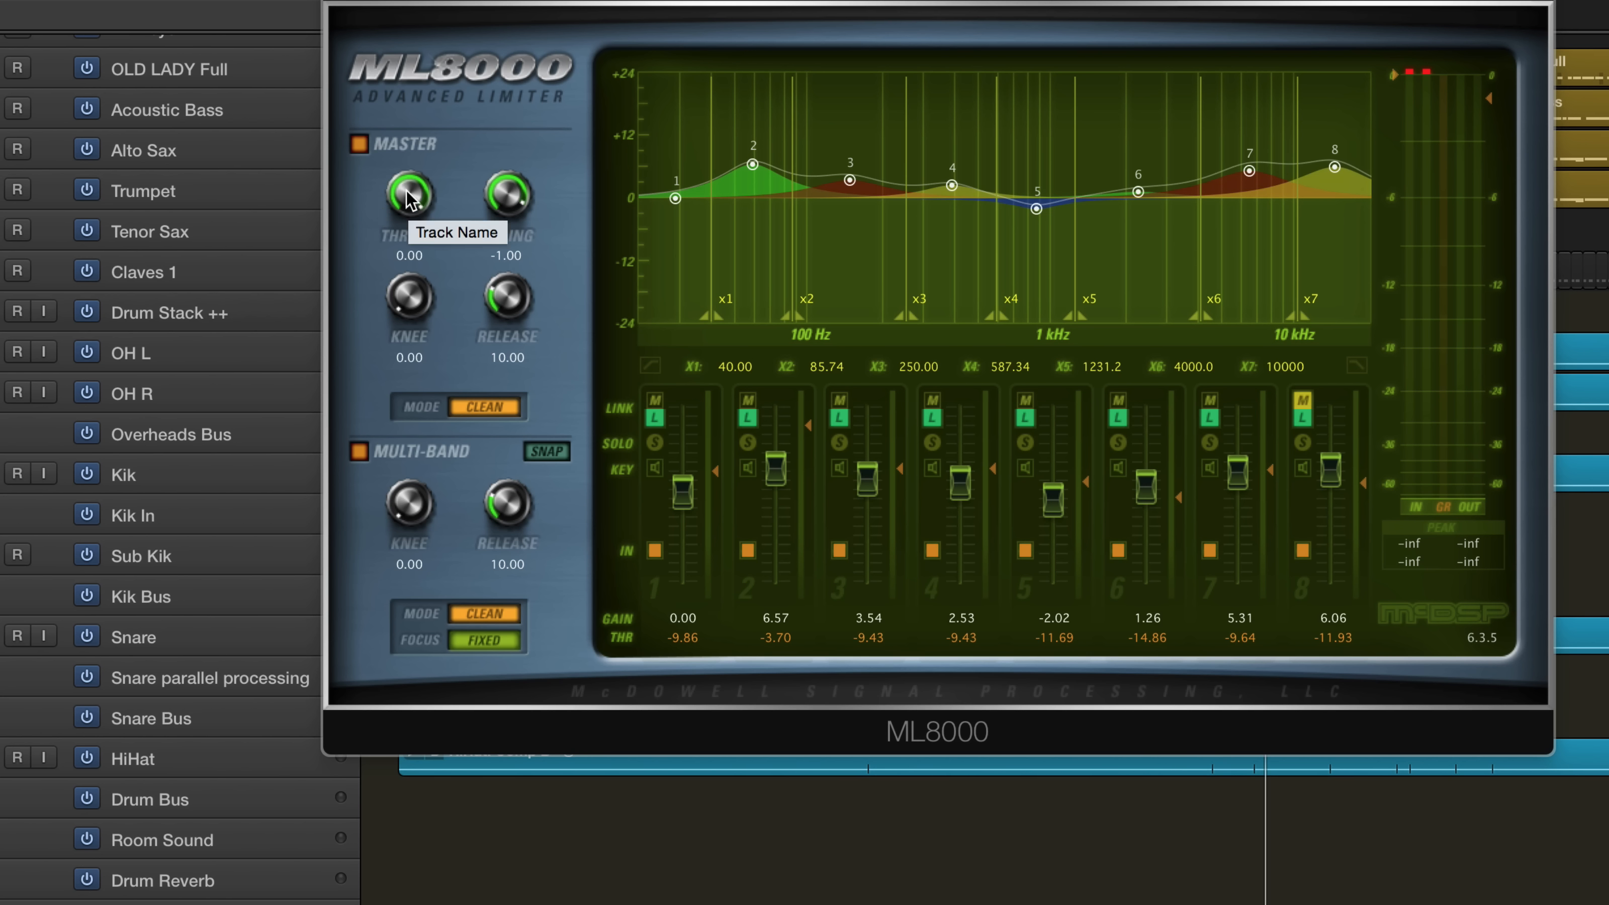
During playback, lower the master threshold to about -5.28 and raise the multi-band knee to about 85.32.
{"action": "key", "text": "space"}
{"action": "left_click_drag", "start_coordinate": [407, 190], "coordinate": [387, 269]}
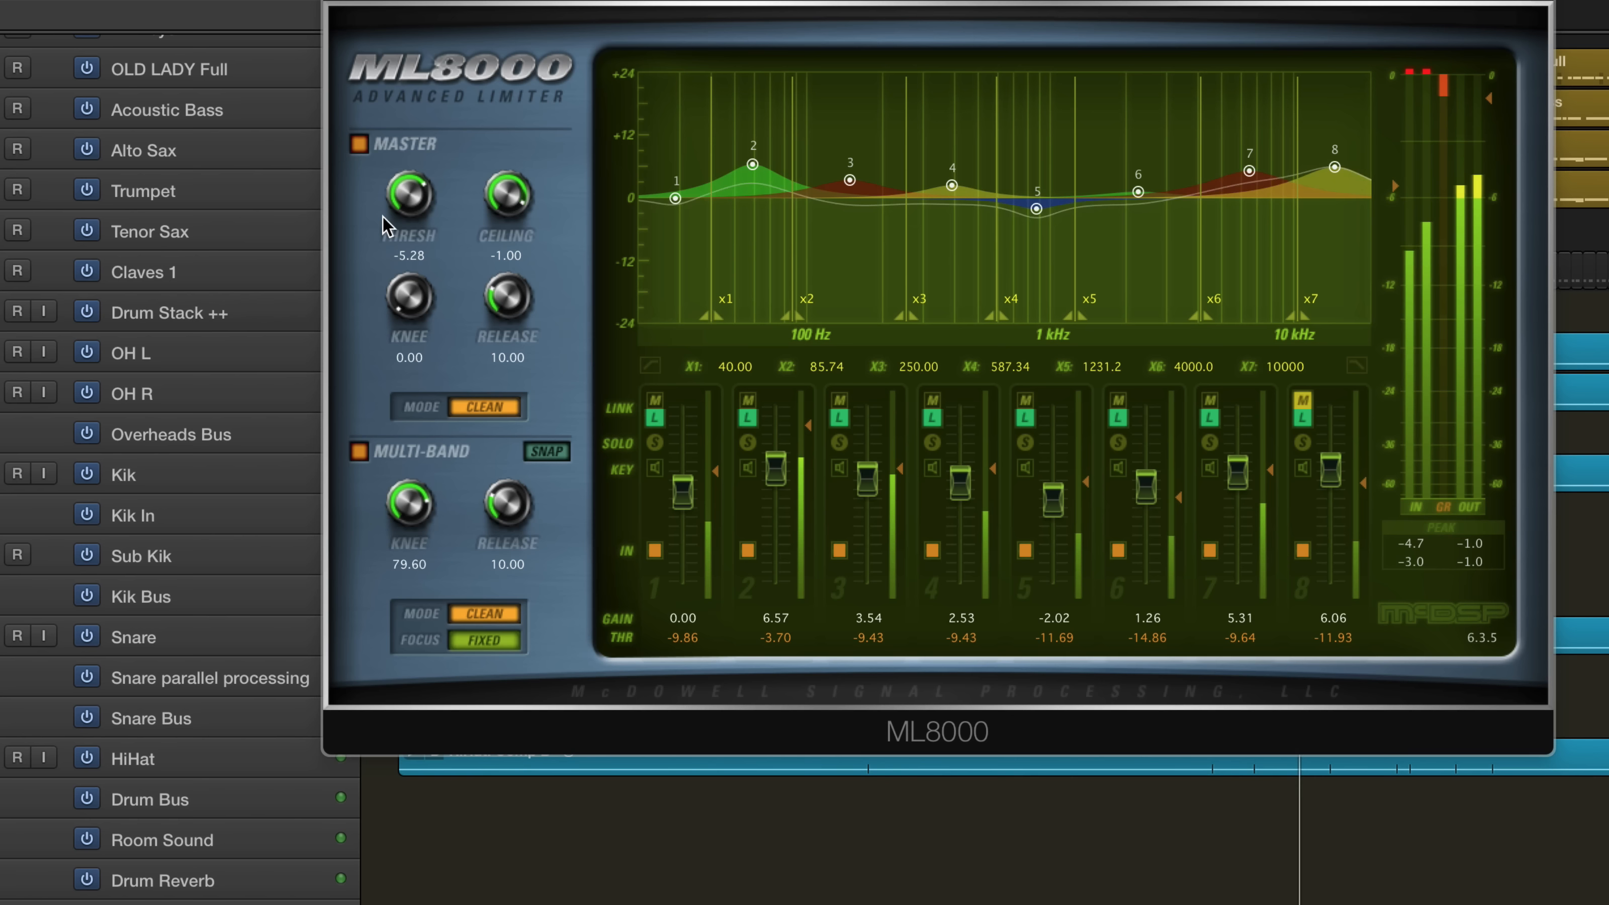
{"action": "left_click_drag", "start_coordinate": [405, 494], "coordinate": [406, 484]}
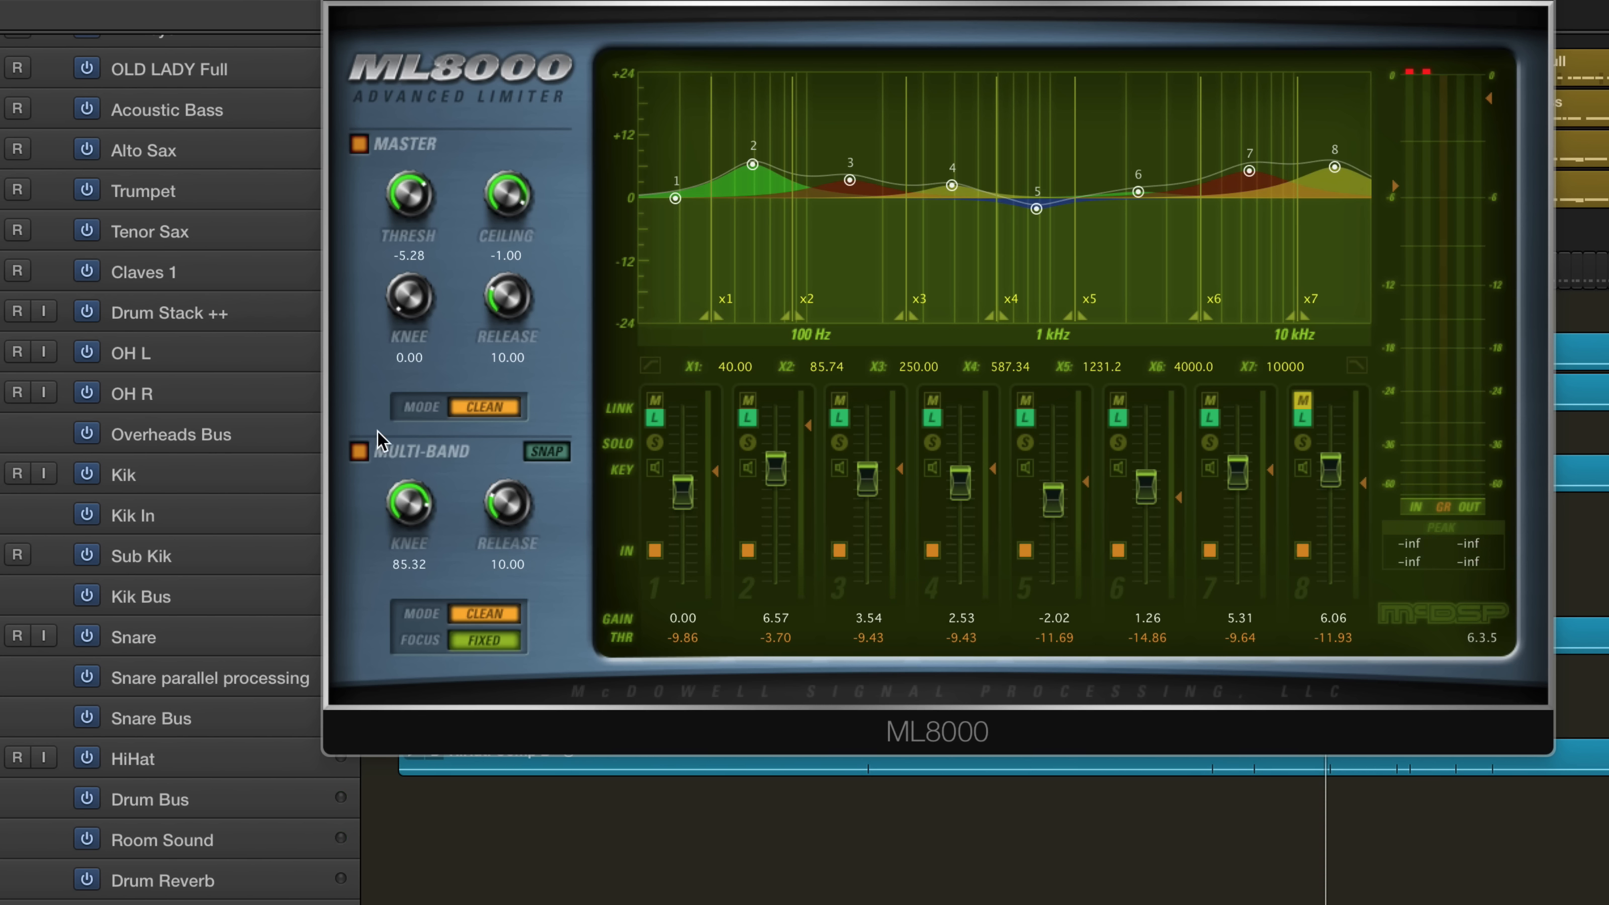
During playback, lower the multi-band knee to about 43.32 and the master threshold to about -6.74.
{"action": "key", "text": "space"}
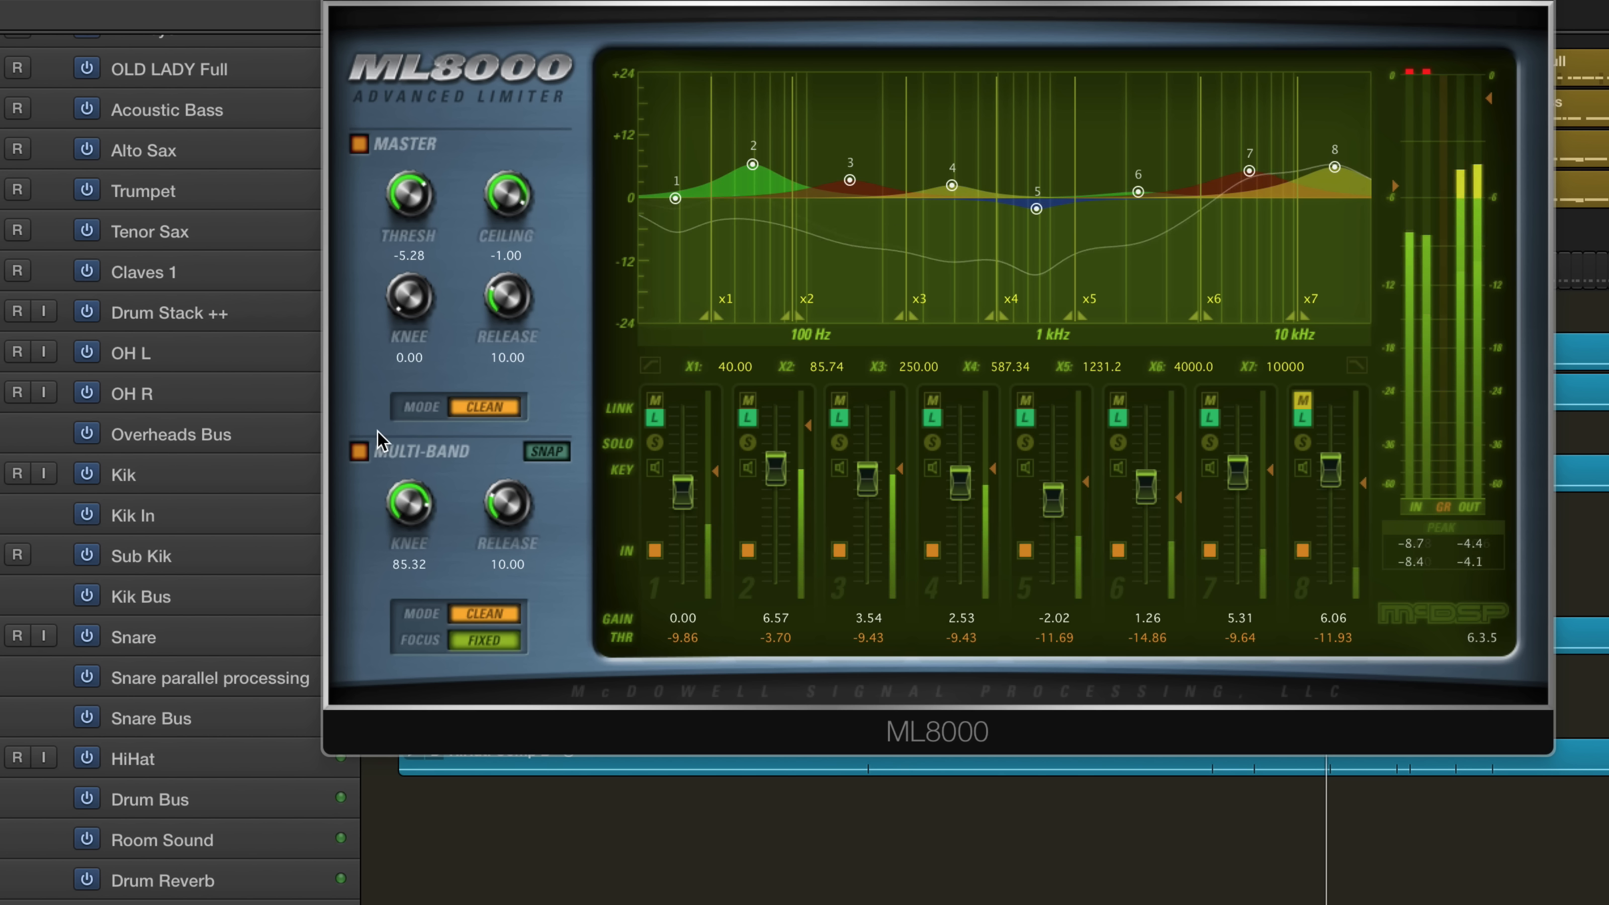
{"action": "left_click_drag", "start_coordinate": [415, 507], "coordinate": [398, 577]}
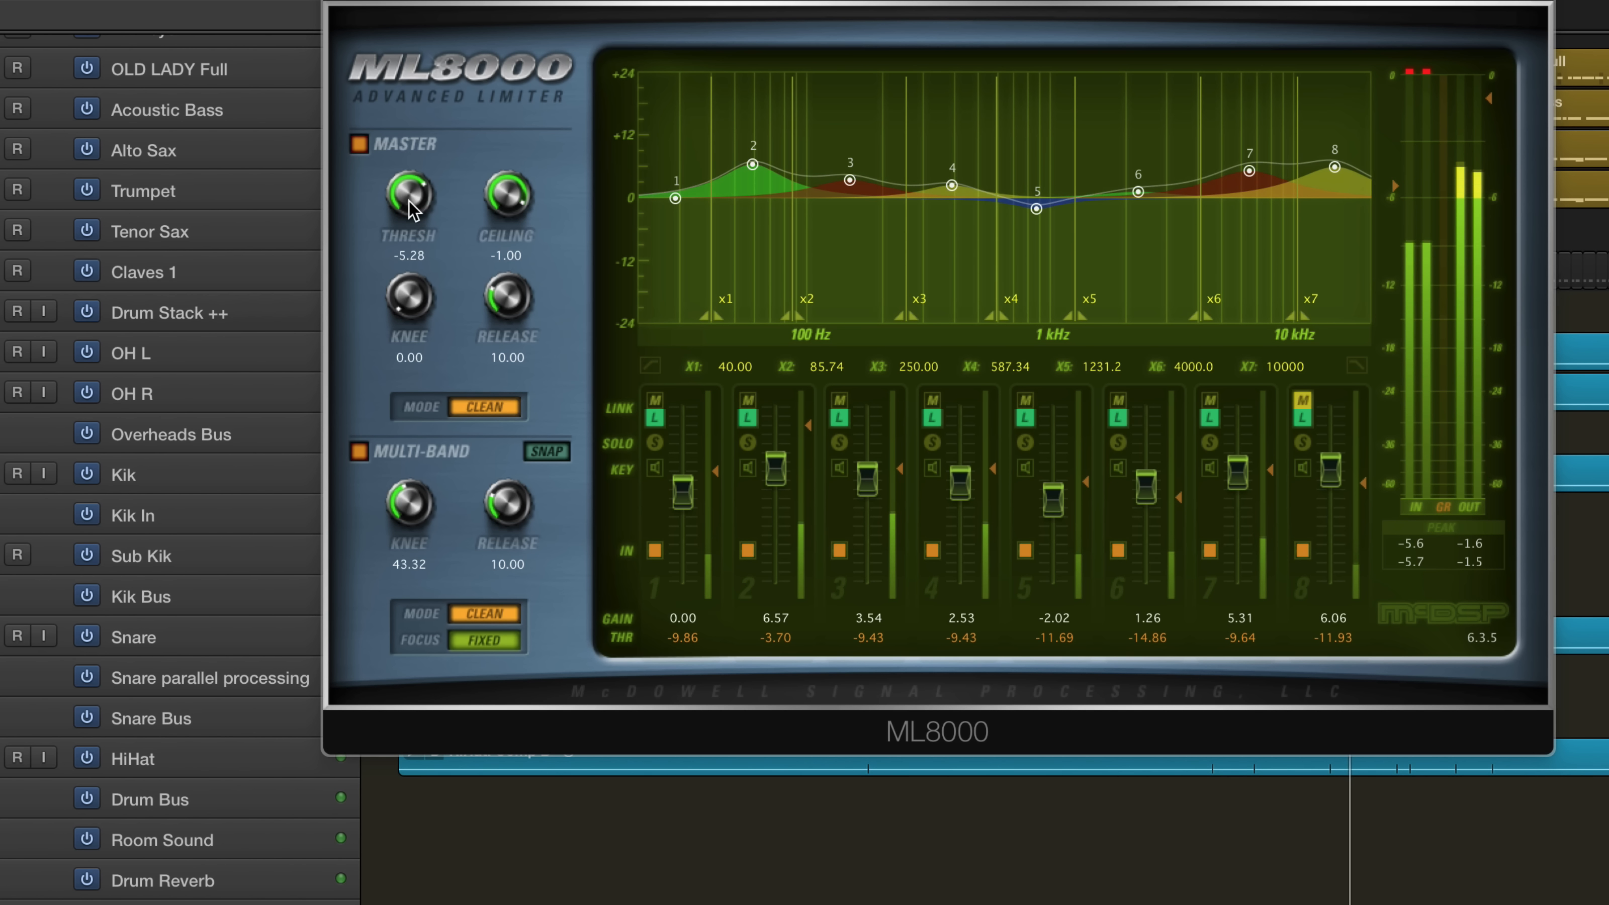
{"action": "left_click_drag", "start_coordinate": [405, 202], "coordinate": [405, 213]}
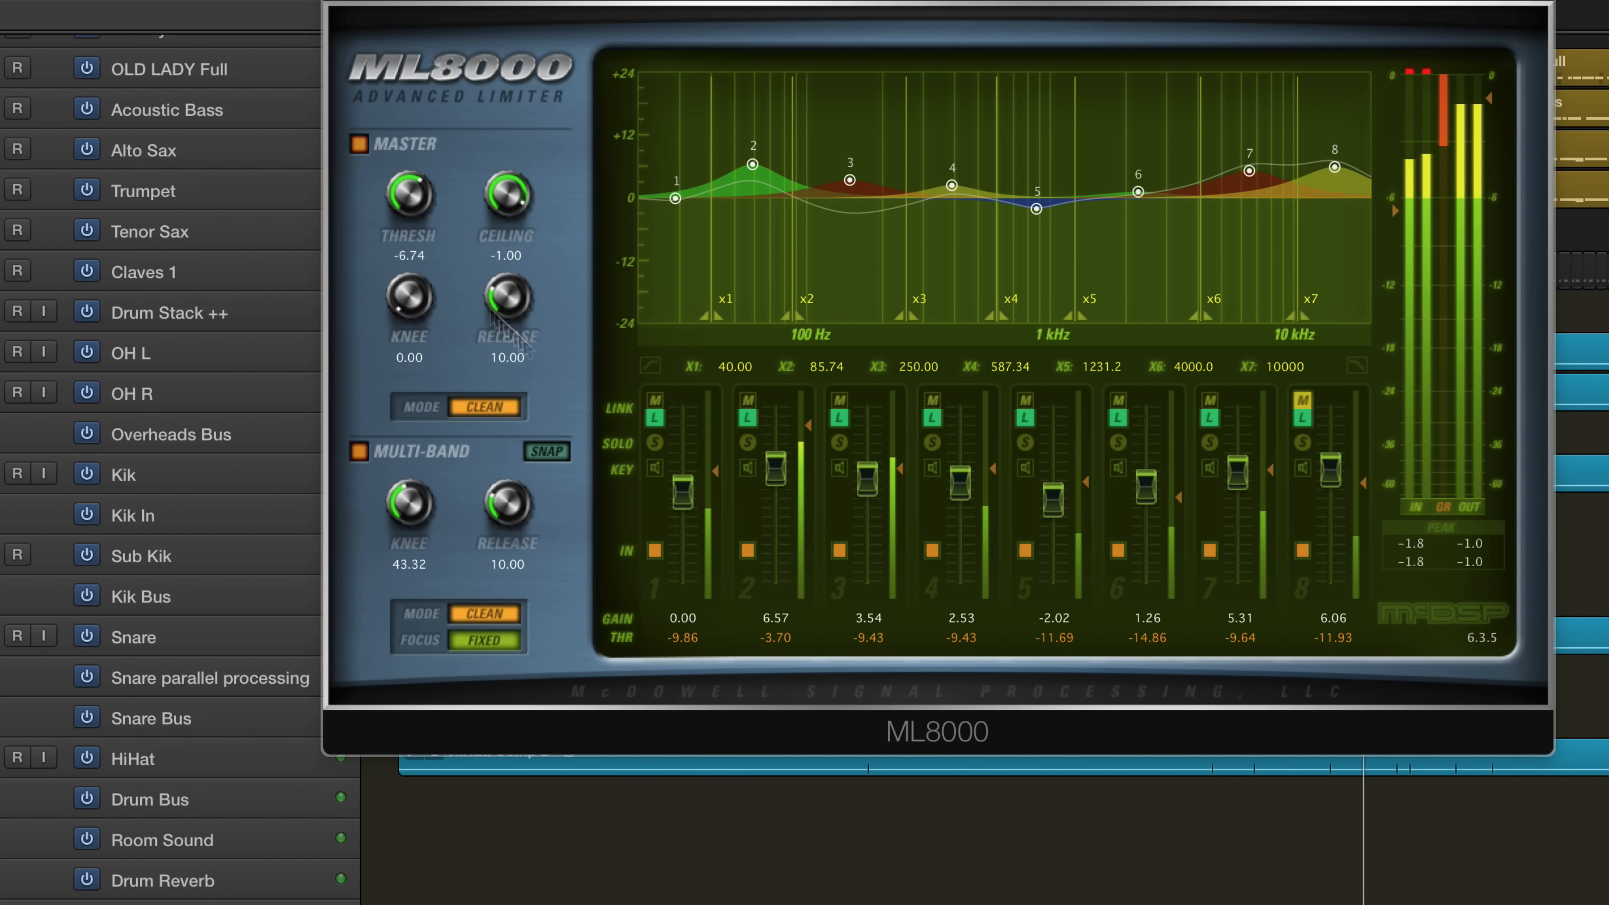
Raise the multi-band release to about 502.95 and fine-tune the multi-band knee to about 45.32.
{"action": "left_click_drag", "start_coordinate": [509, 507], "coordinate": [490, 270]}
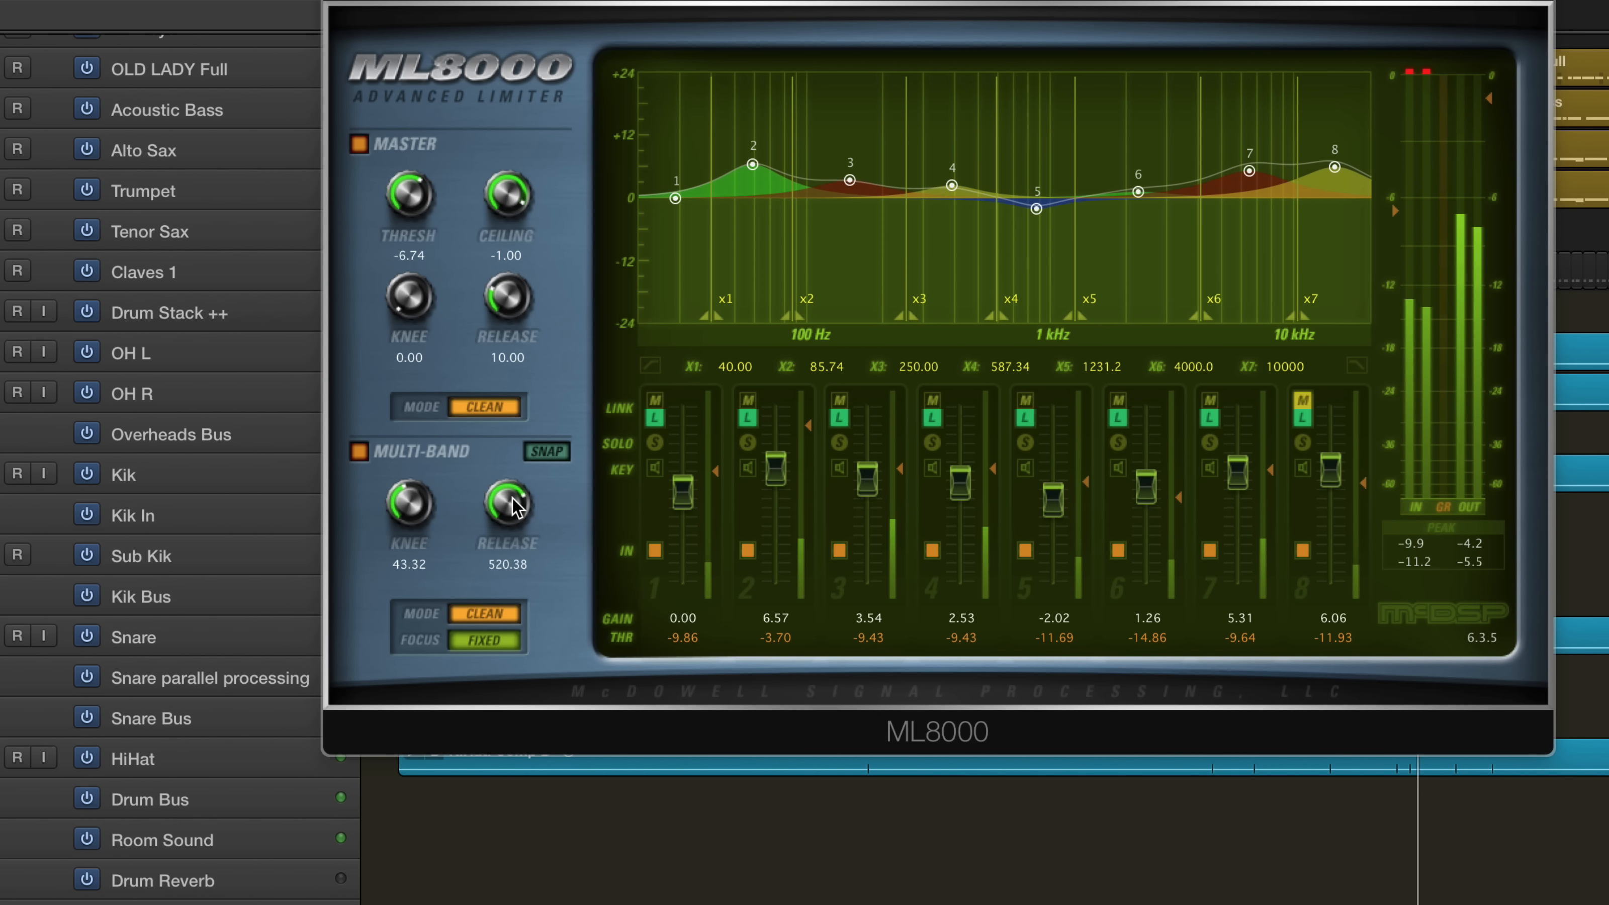
{"action": "left_click_drag", "start_coordinate": [512, 496], "coordinate": [513, 501]}
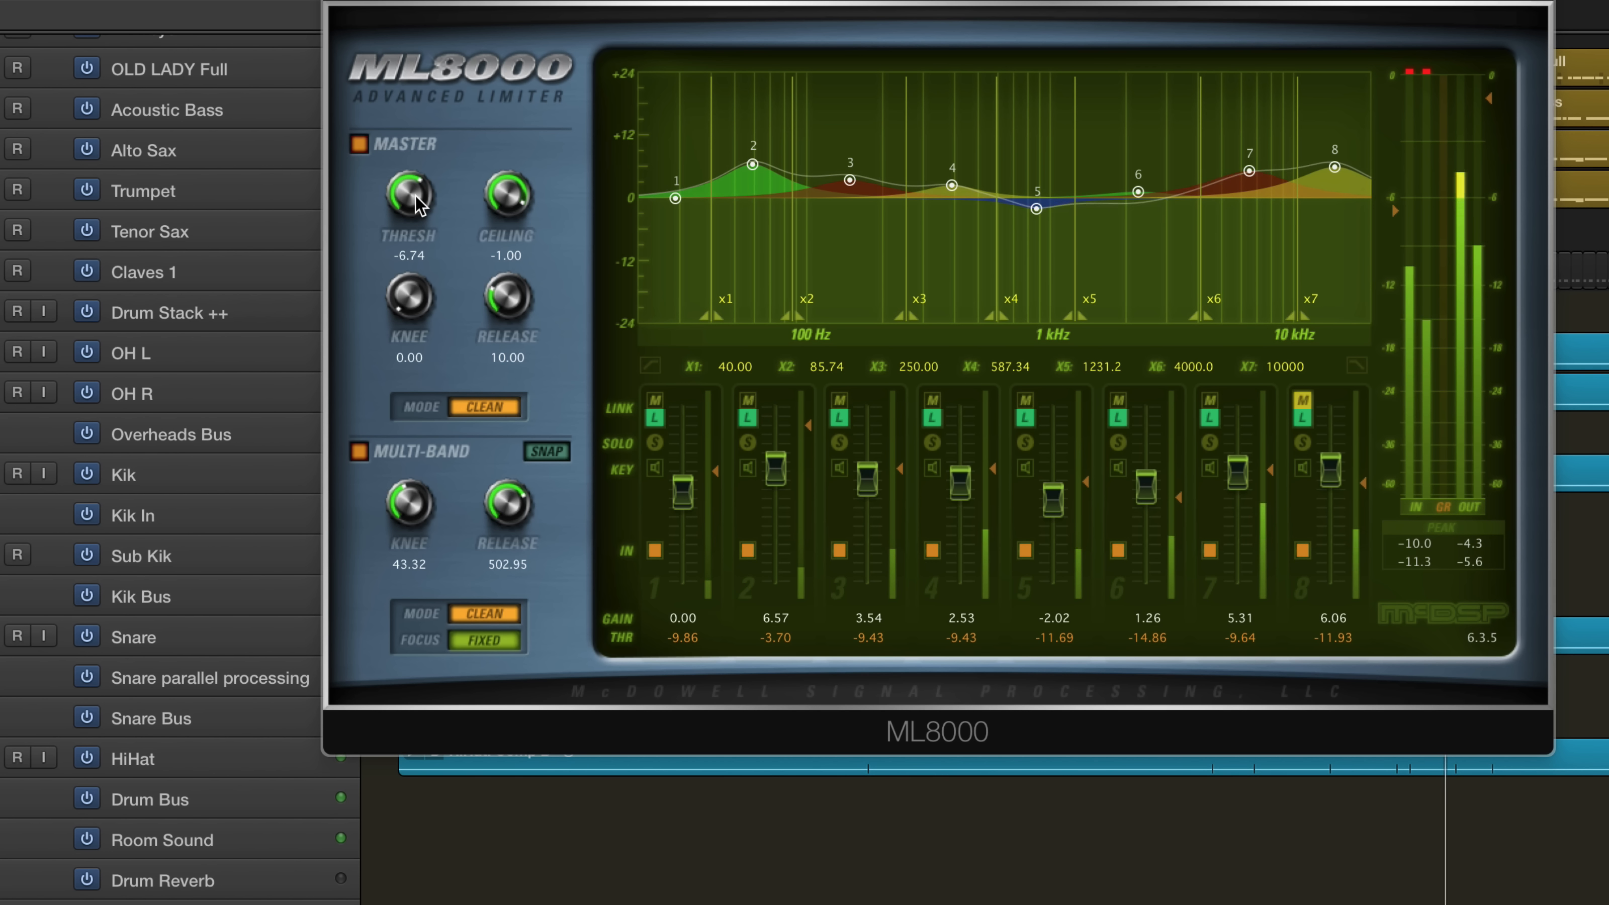
{"action": "left_click_drag", "start_coordinate": [416, 197], "coordinate": [421, 199]}
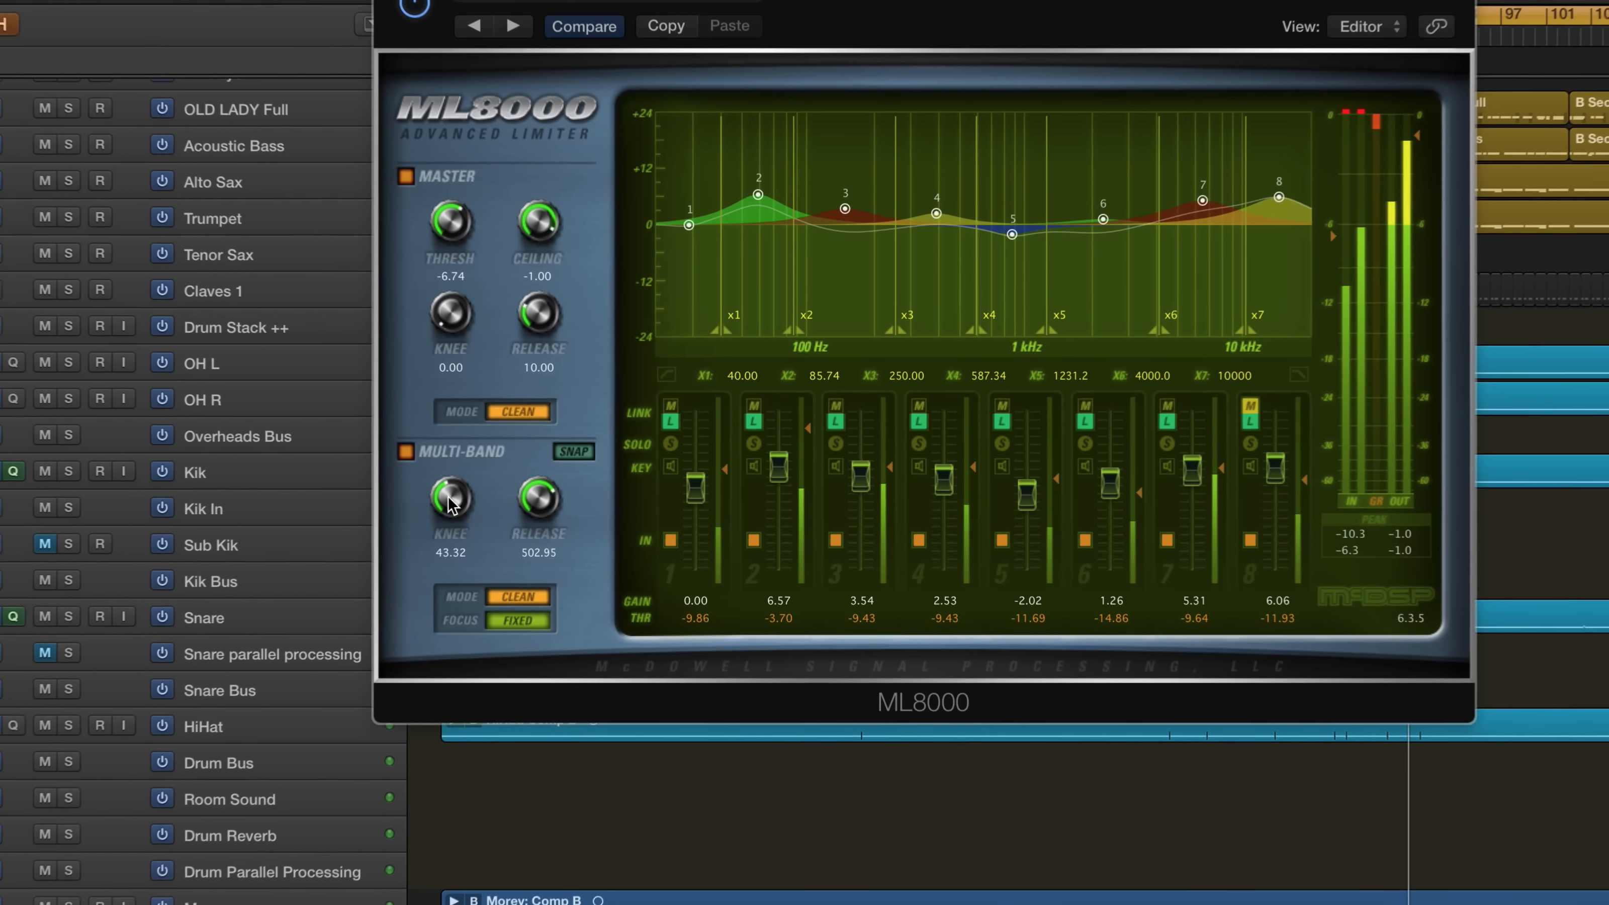
{"action": "left_click_drag", "start_coordinate": [407, 500], "coordinate": [407, 496]}
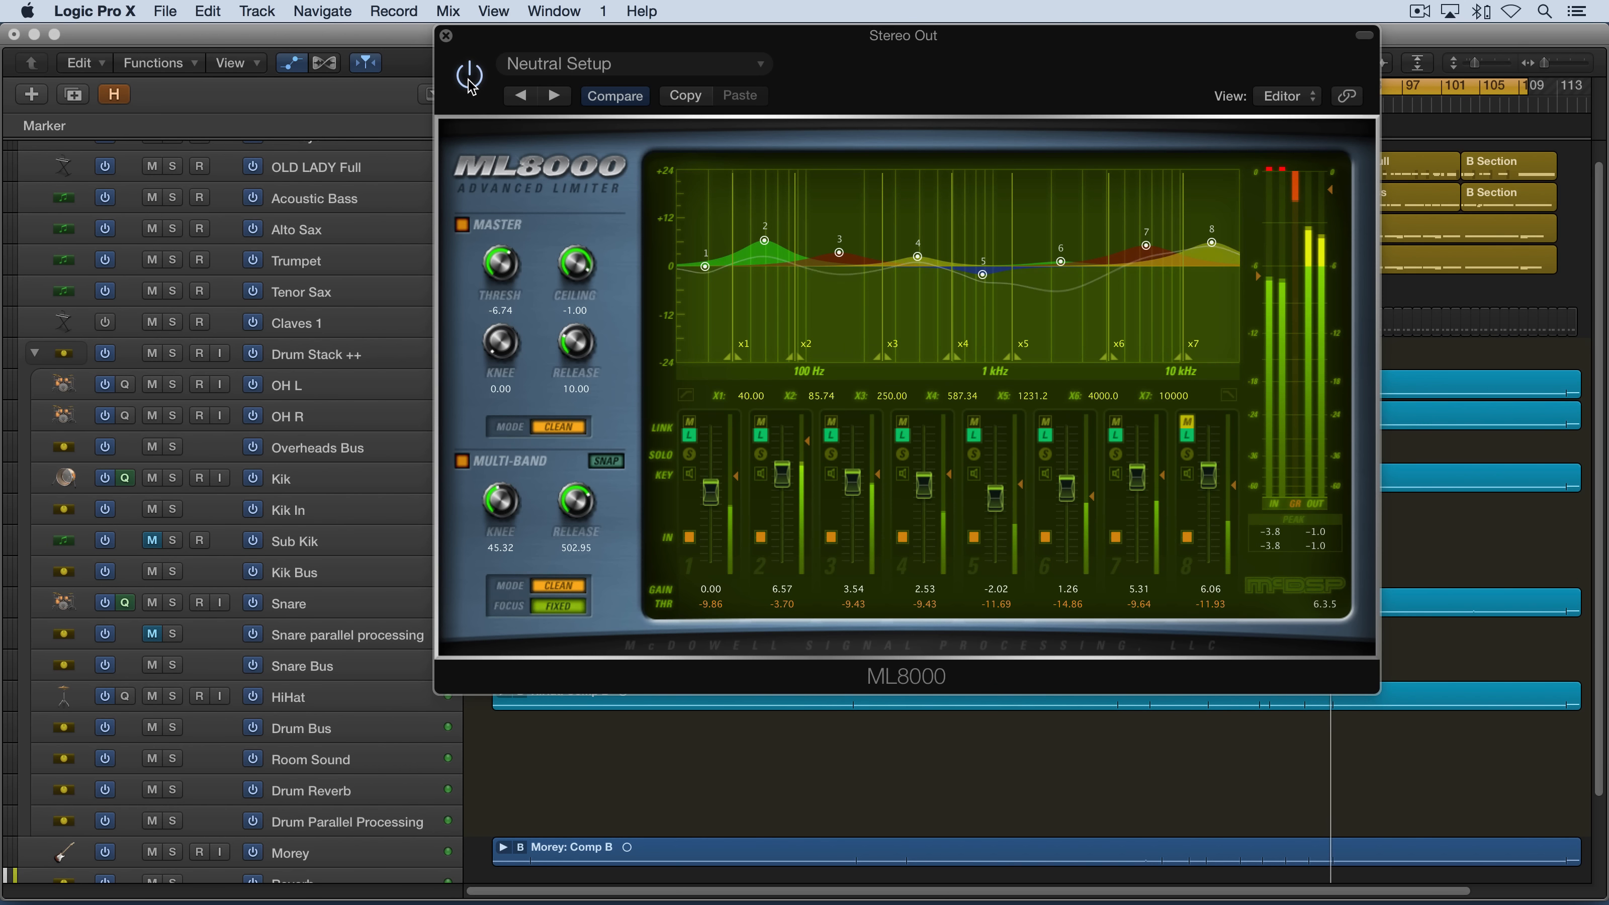
Compare the mix with the whole limiter bypassed and re-enabled, and view the available multi-band limiting modes, keeping Clean.
{"action": "left_click", "coordinate": [440, 39]}
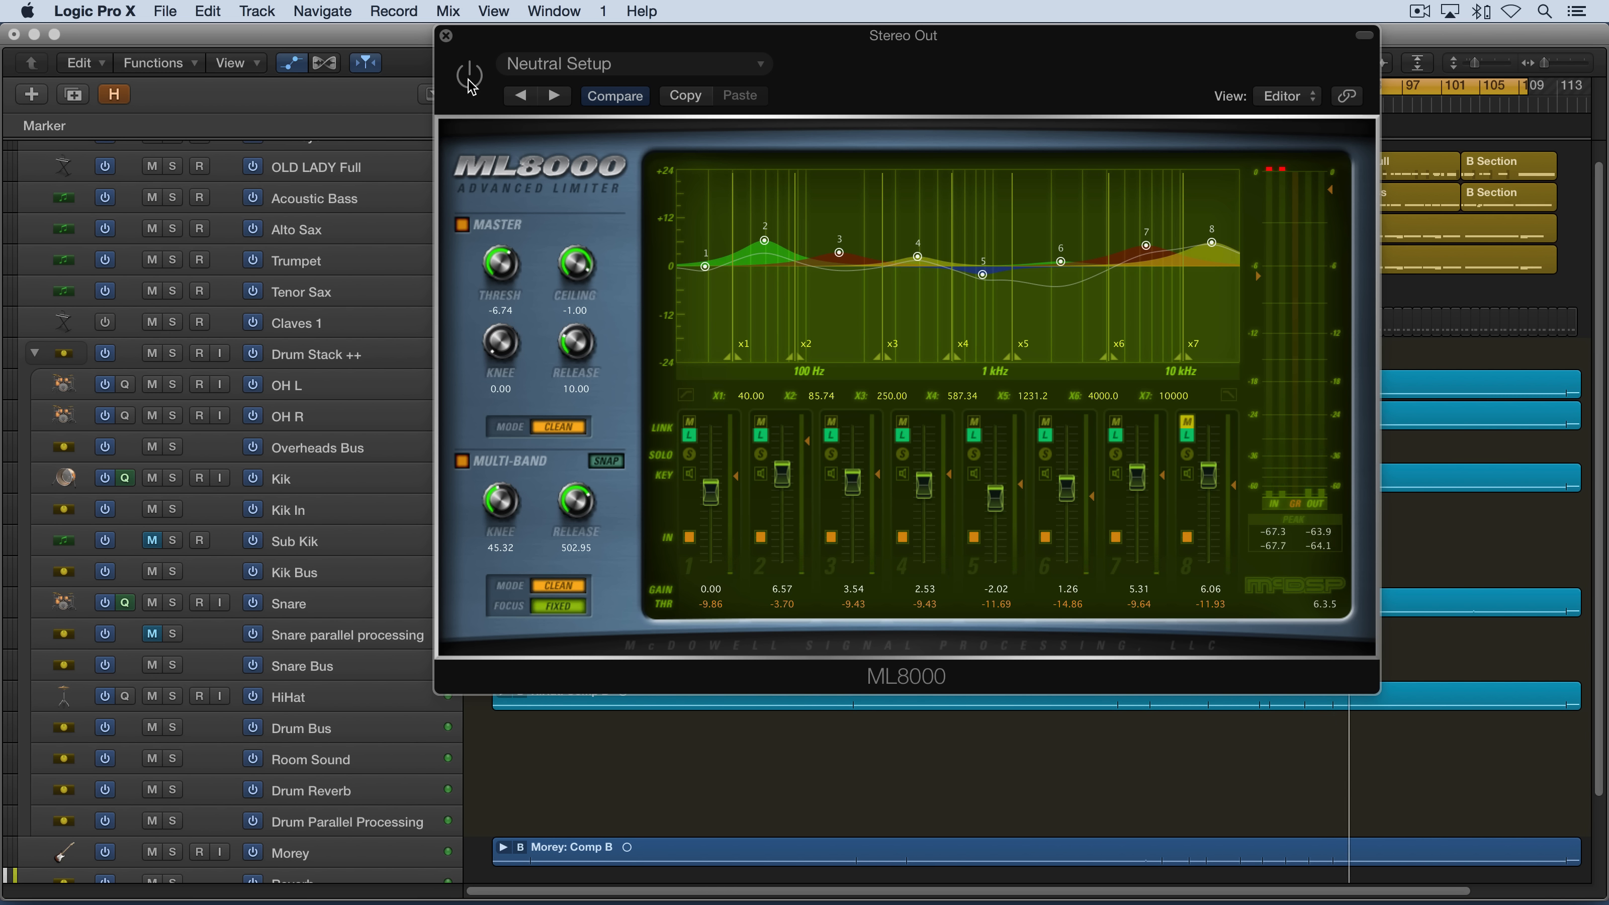
{"action": "left_click", "coordinate": [468, 81]}
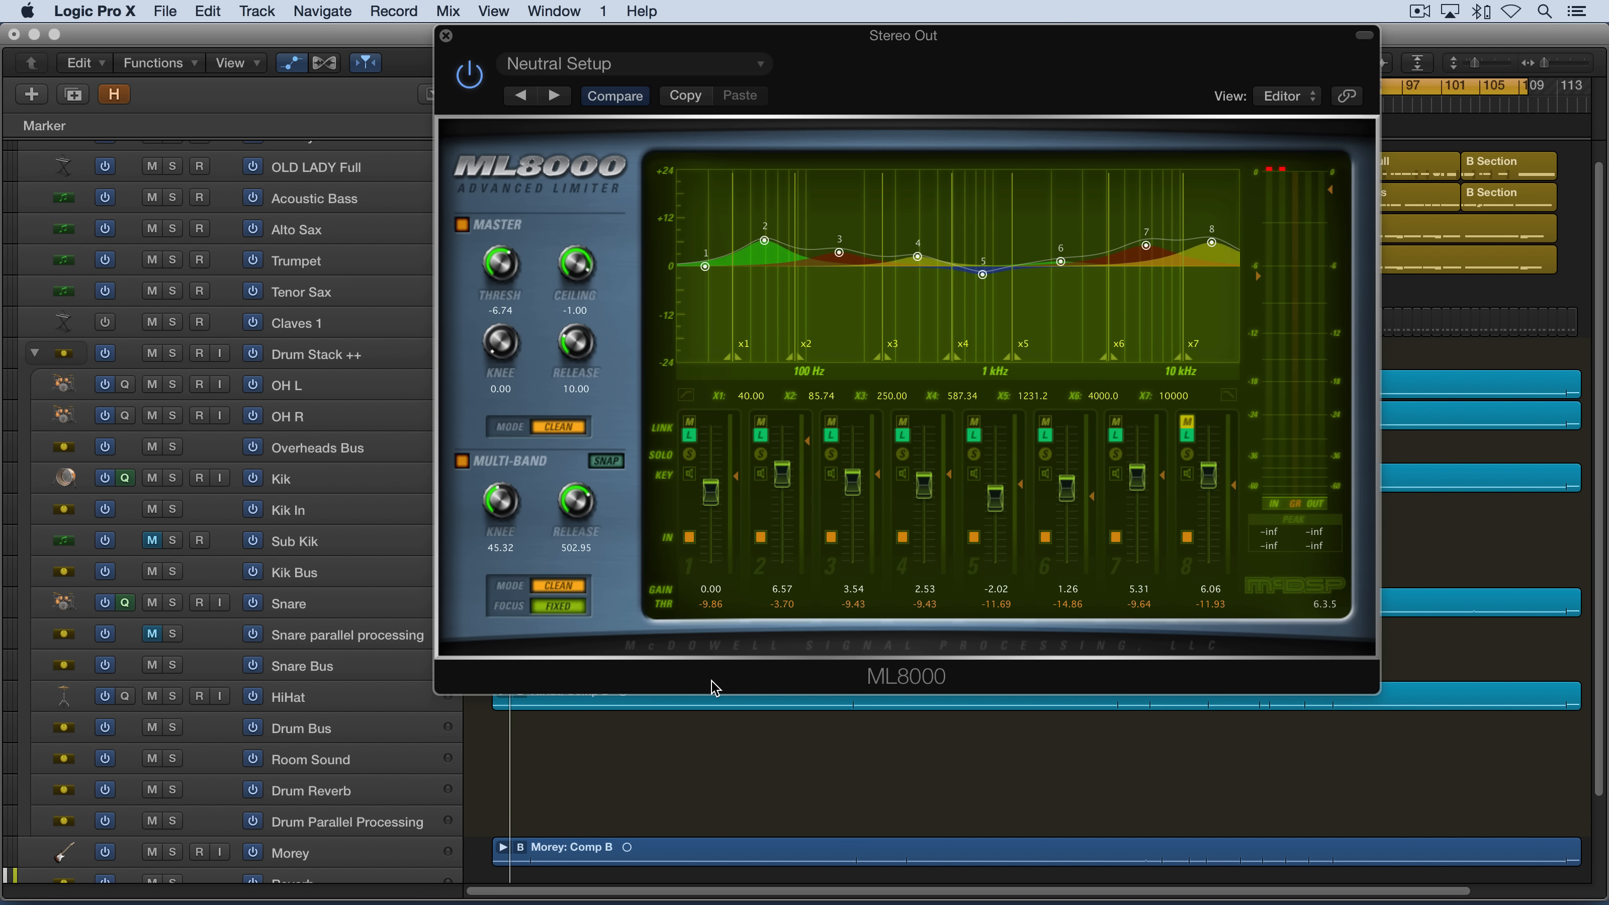
{"action": "left_click", "coordinate": [566, 589]}
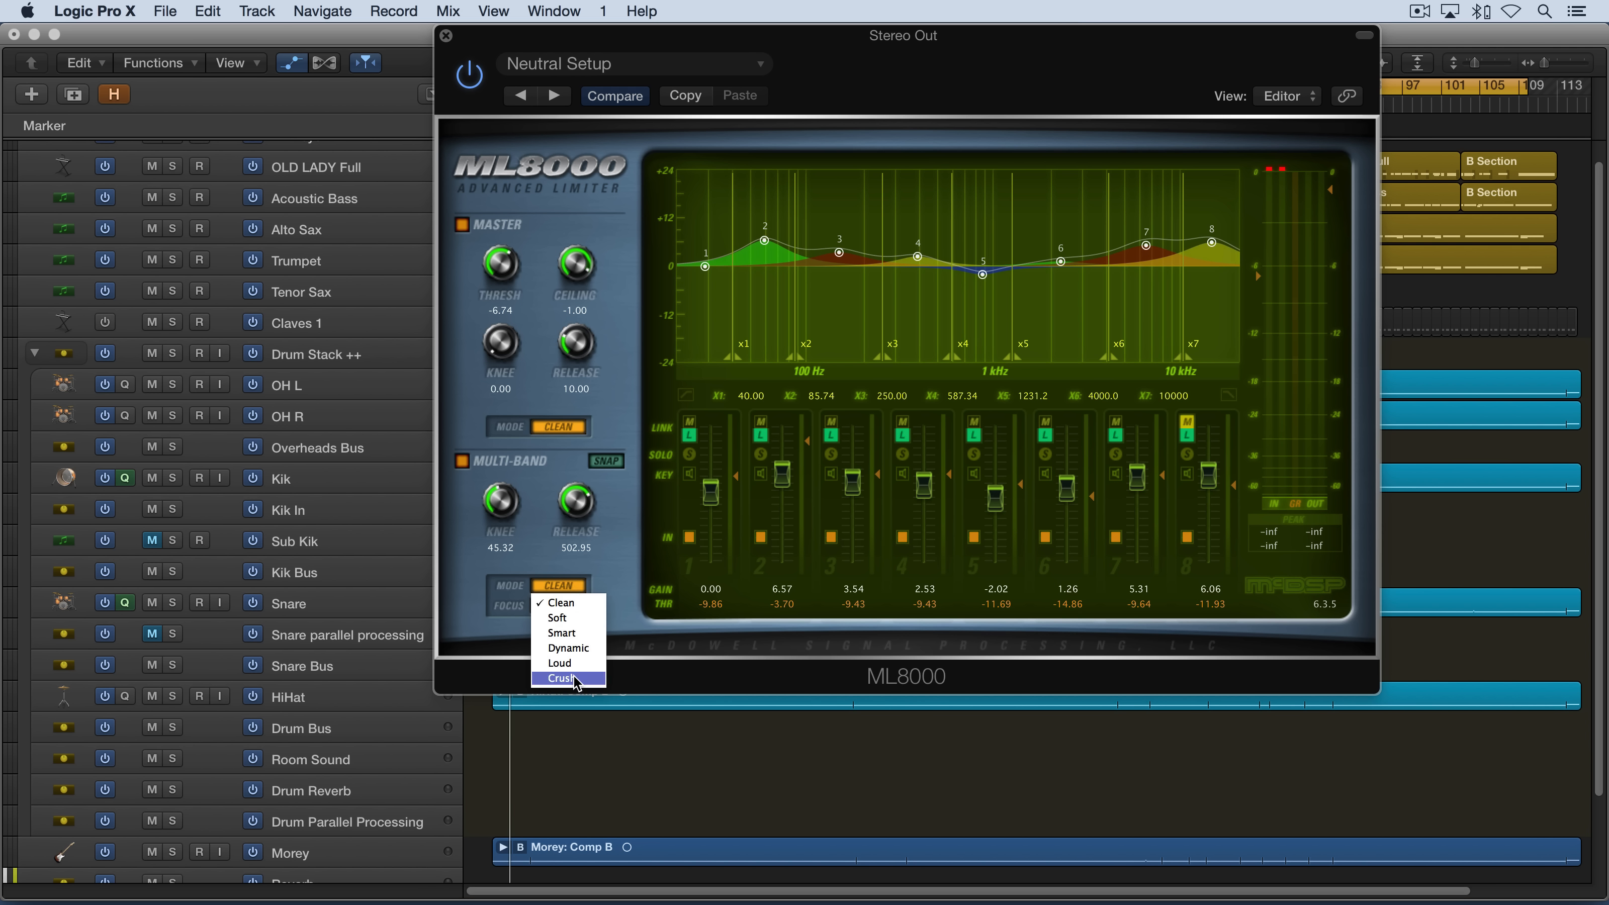
{"action": "left_click", "coordinate": [593, 504]}
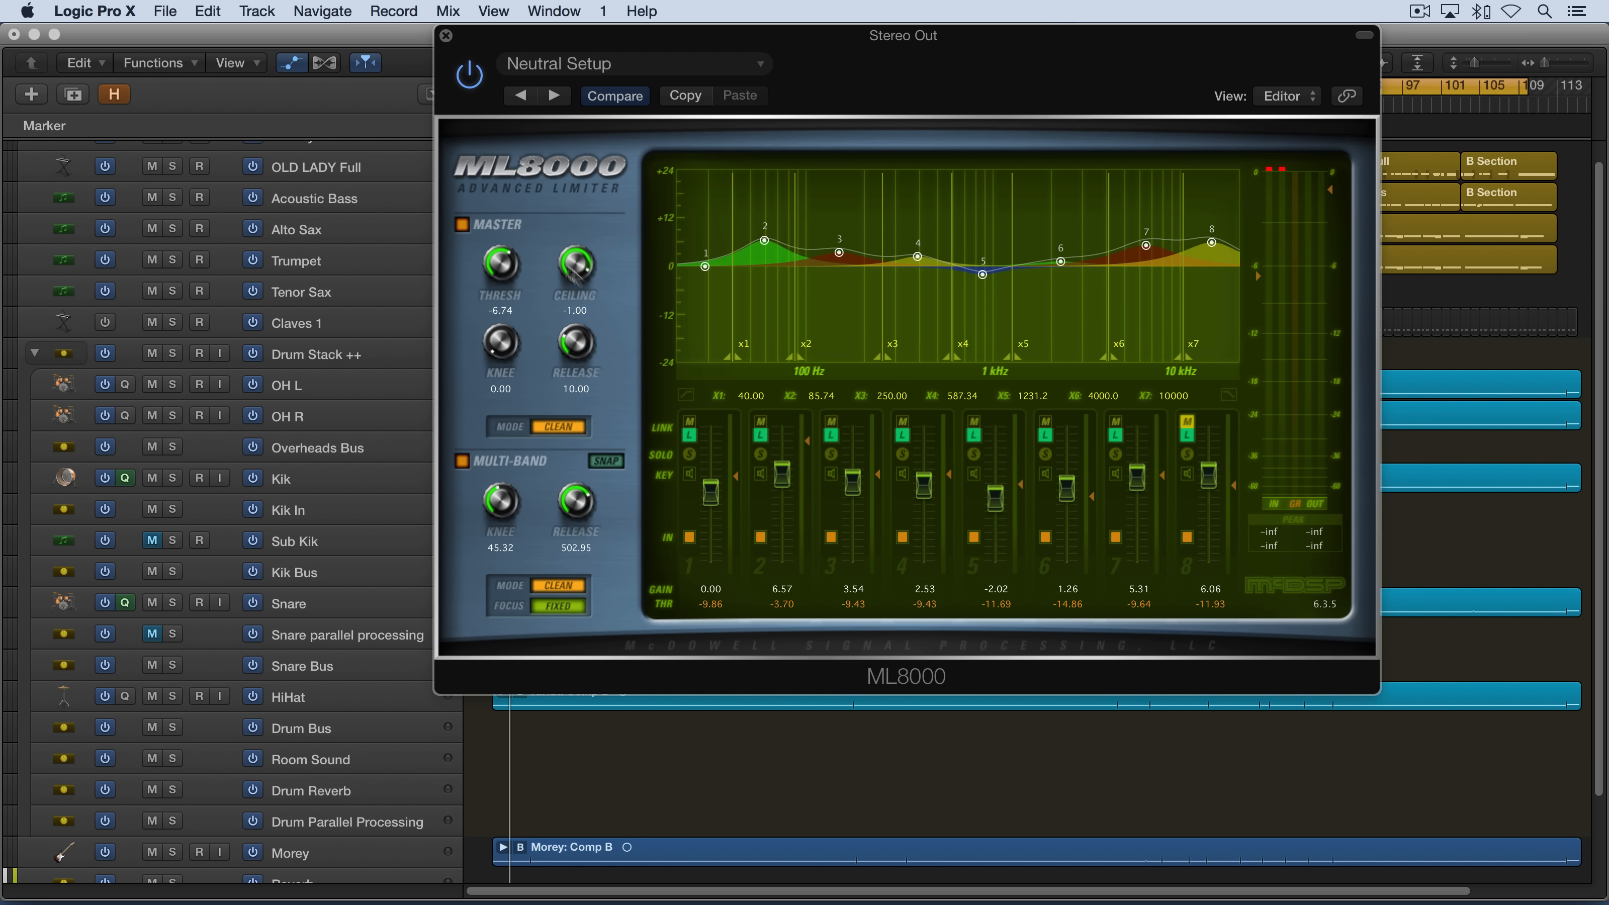